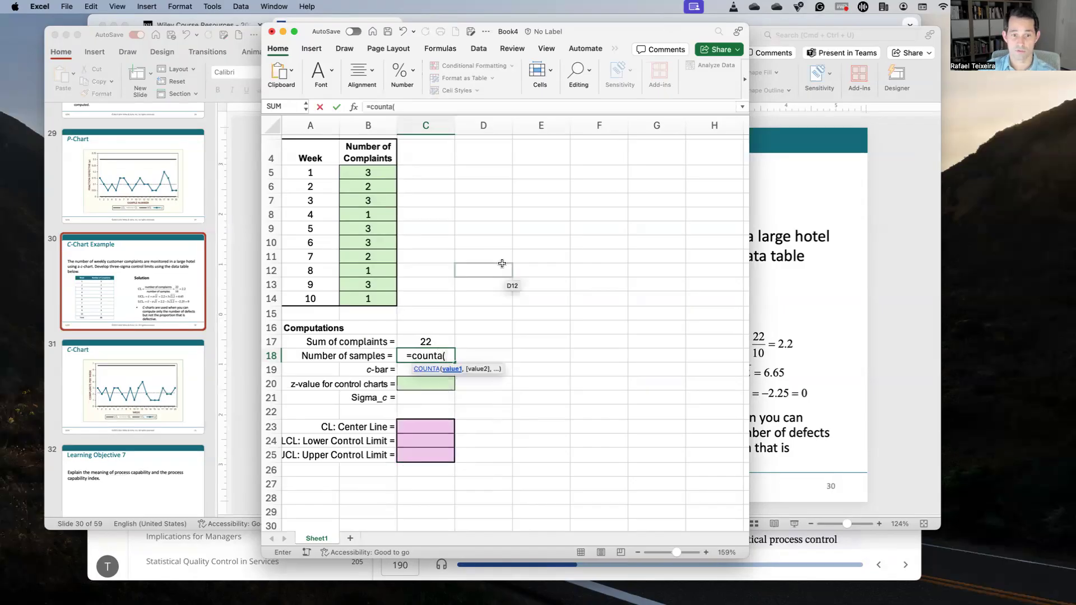
- Complete the number of samples formula in C18 by counting the weeks in A5:A14 with COUNTA
drag(311, 299, 321, 176)
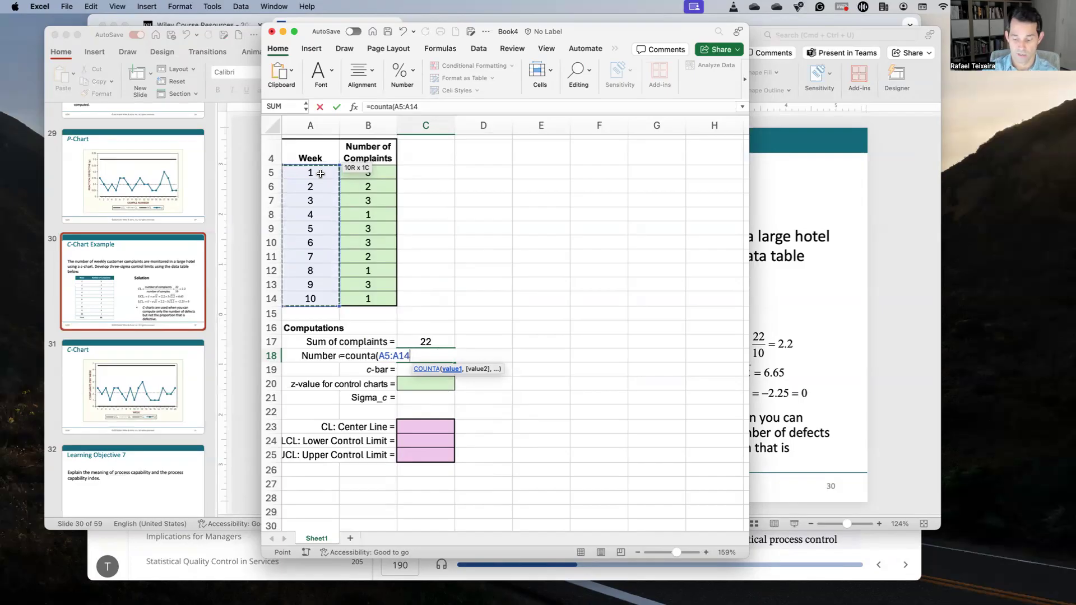
key(Return)
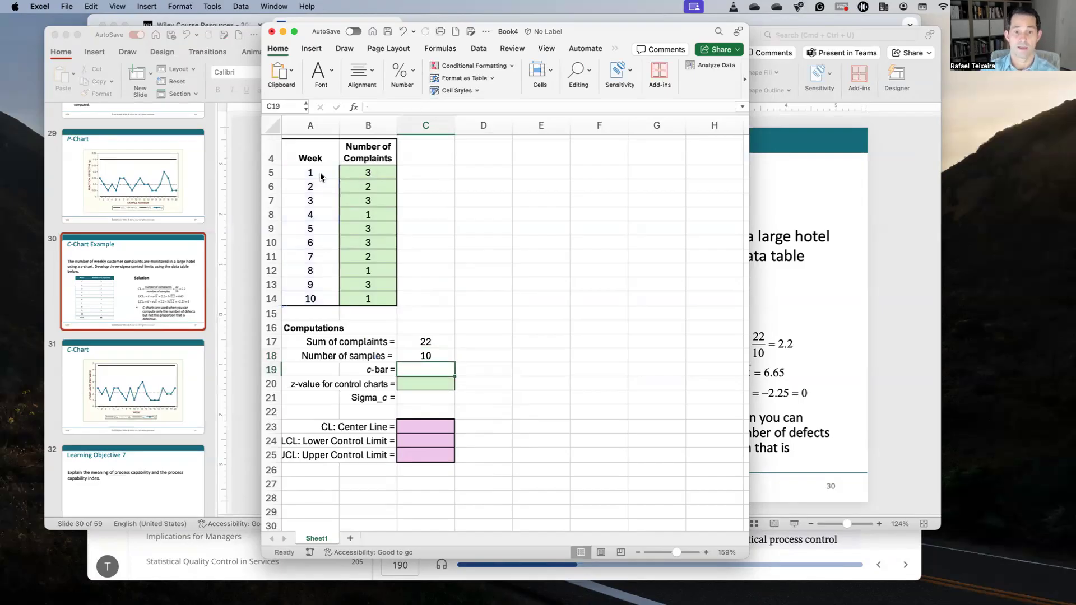
key(Up)
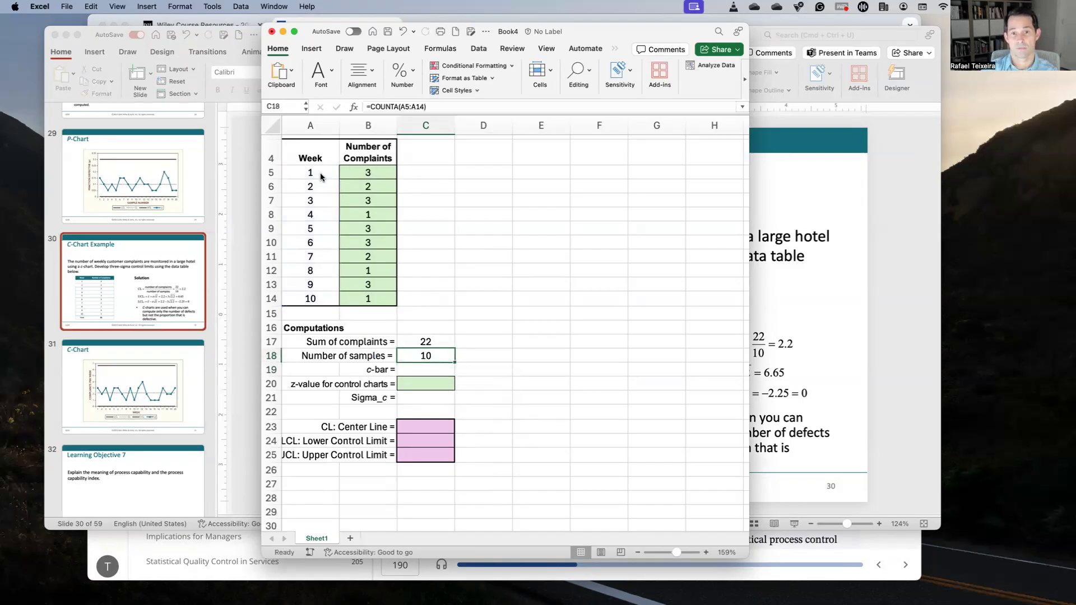
- Calculate c-bar in C19 by dividing the sum of complaints by the number of samples, =C17/C18
key(Down)
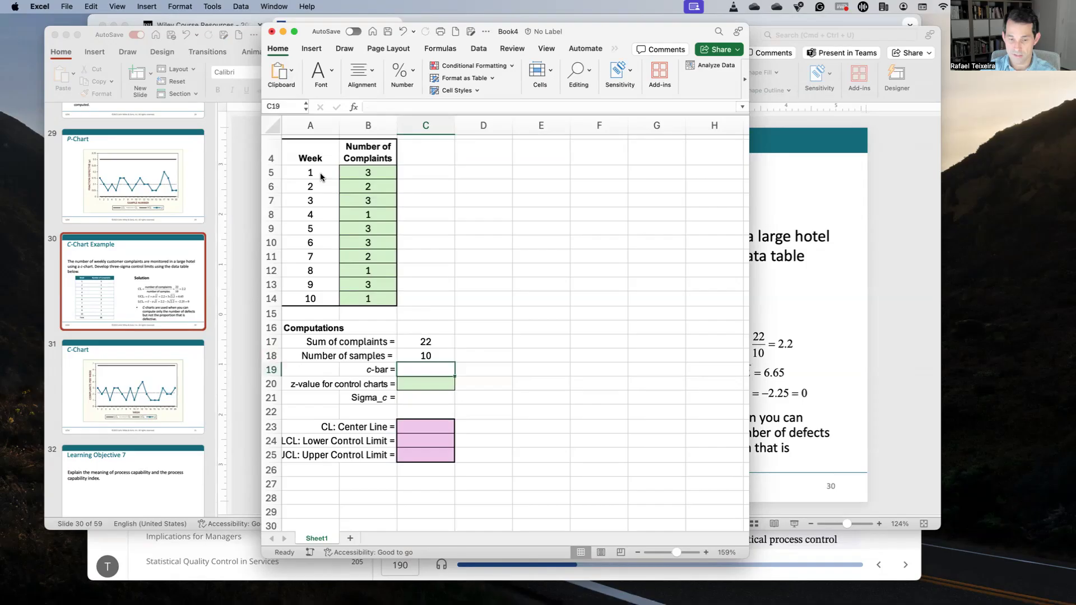
text(=)
key(Up)
key(Up)
text(/)
key(Up)
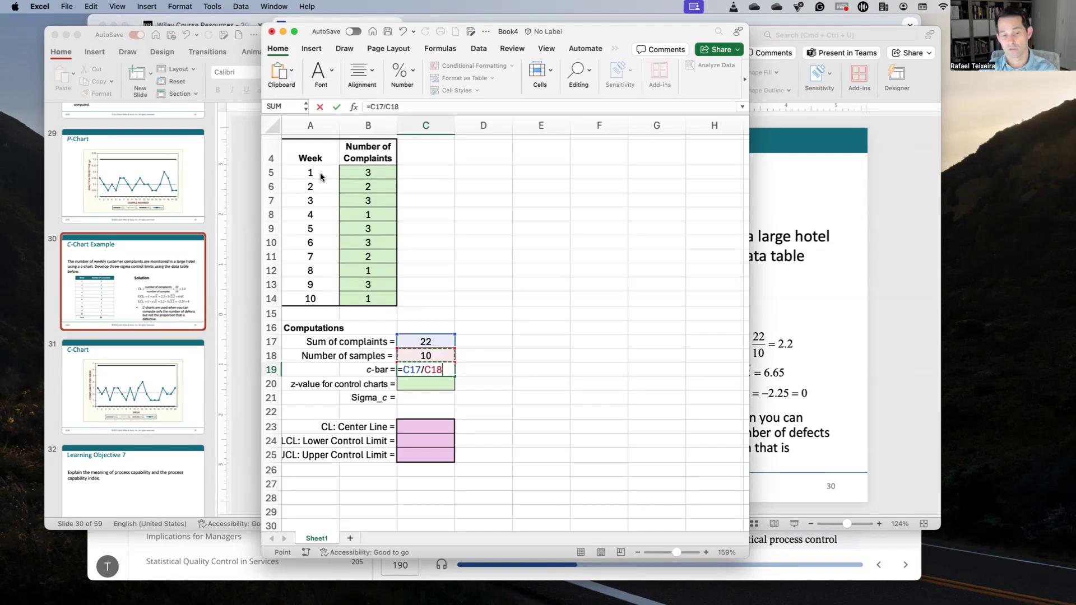
key(Up)
key(Down)
key(Return)
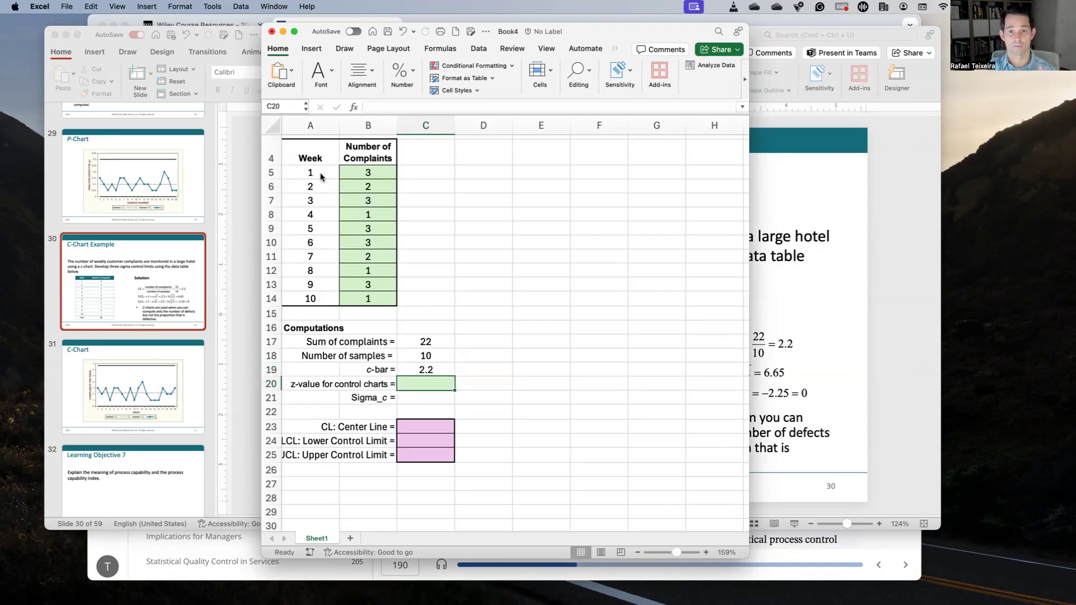
- Cross-check c-bar in D19 with an AVERAGE formula over the complaint counts in B5:B14
key(Up)
key(Right)
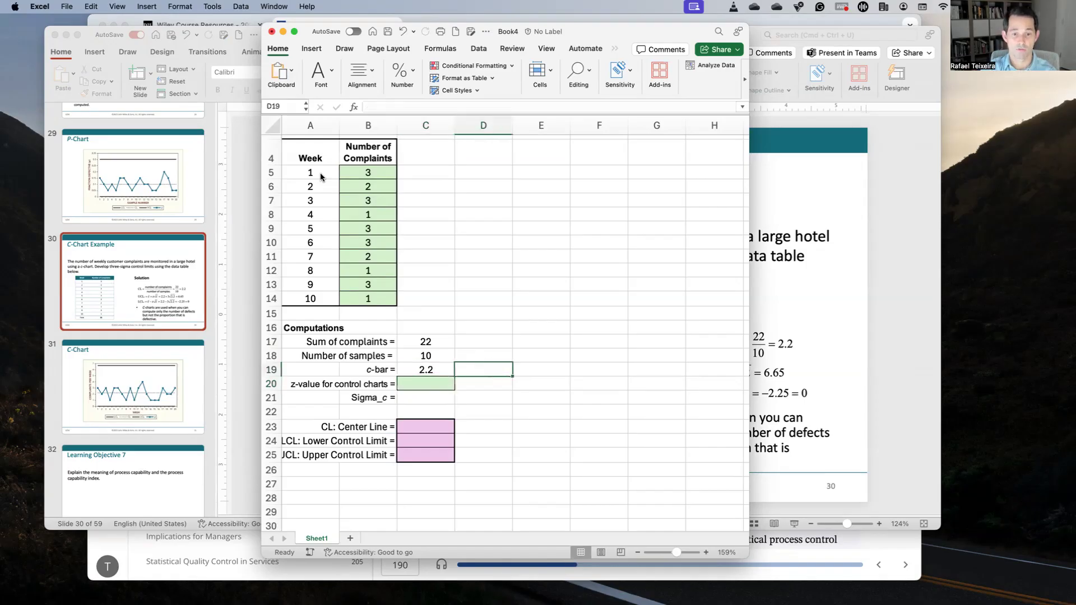
text(avera)
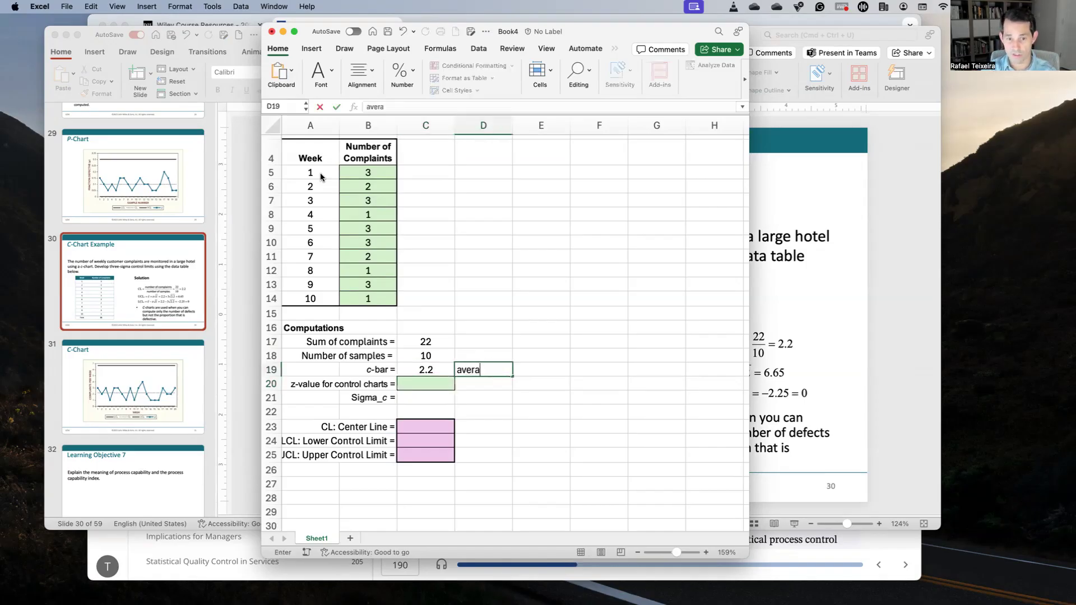
key(BackSpace)
key(BackSpace)
key(BackSpace)
key(BackSpace)
key(BackSpace)
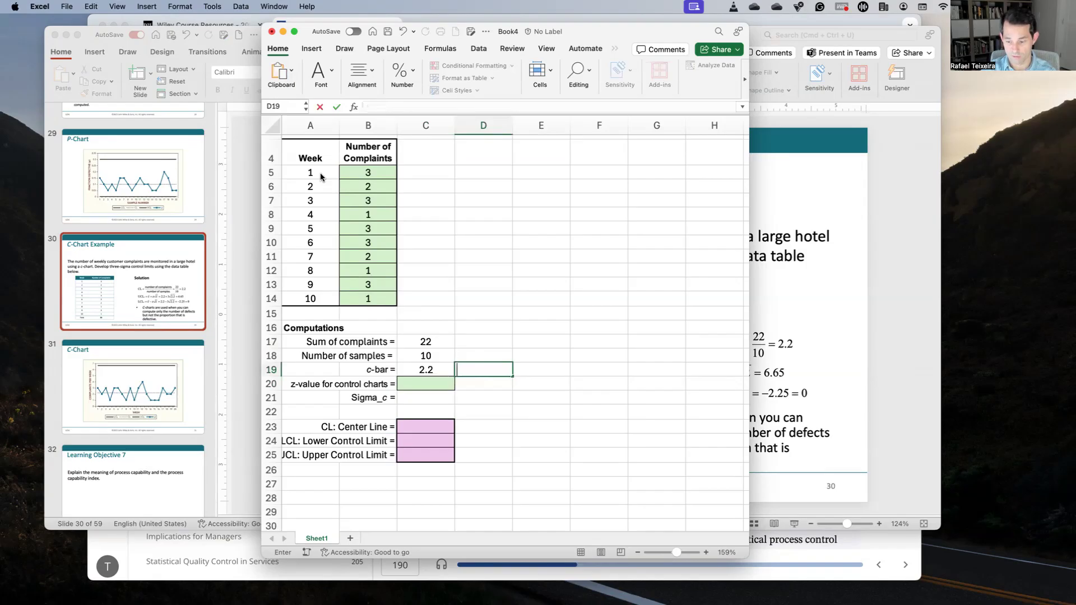
text(=averae)
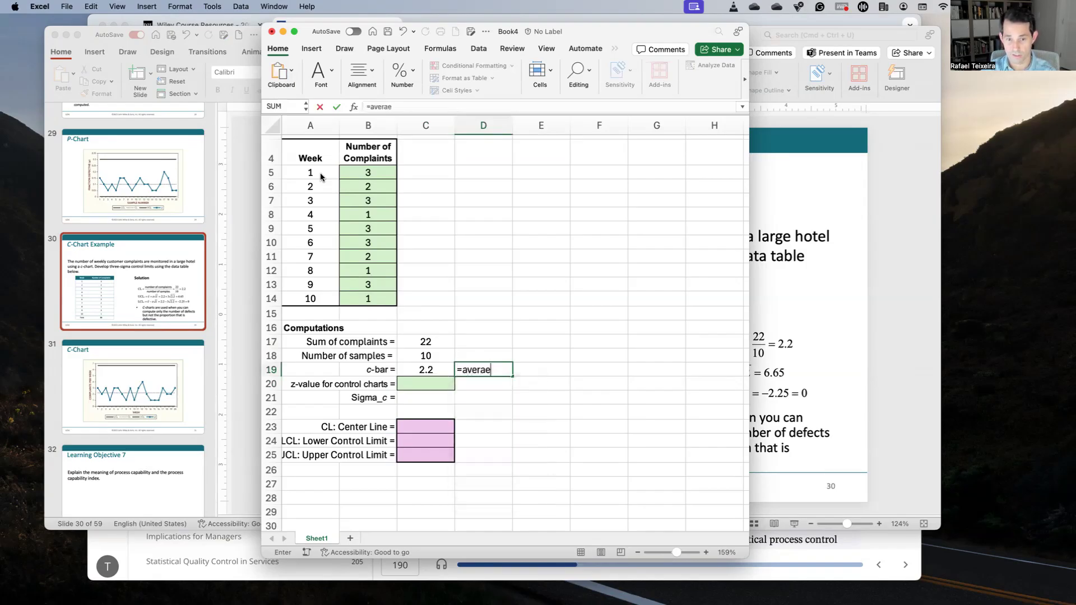
key(BackSpace)
text(ge()
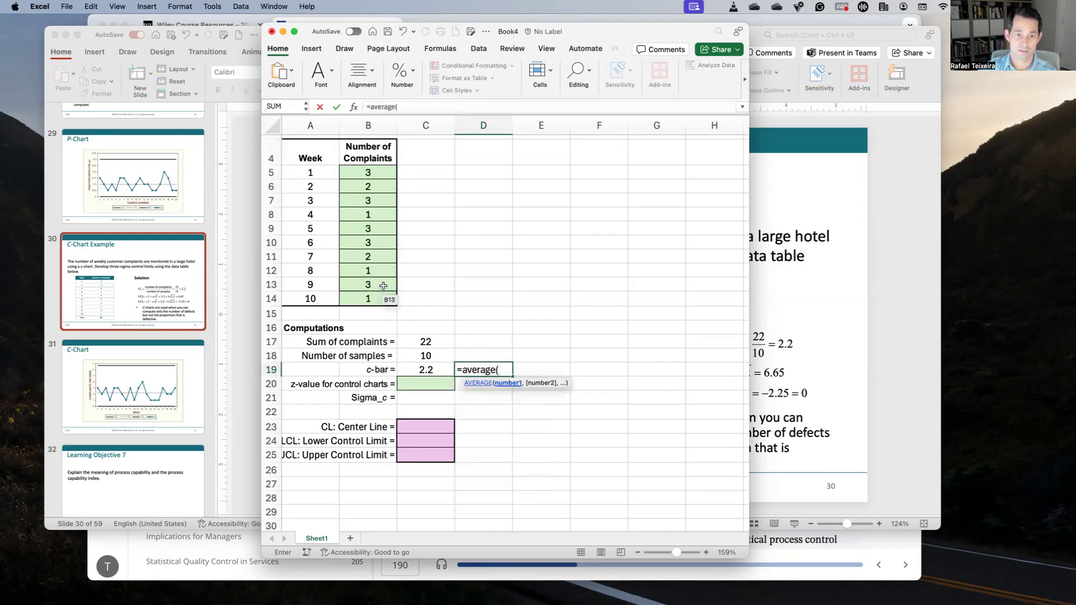
drag(384, 299, 384, 177)
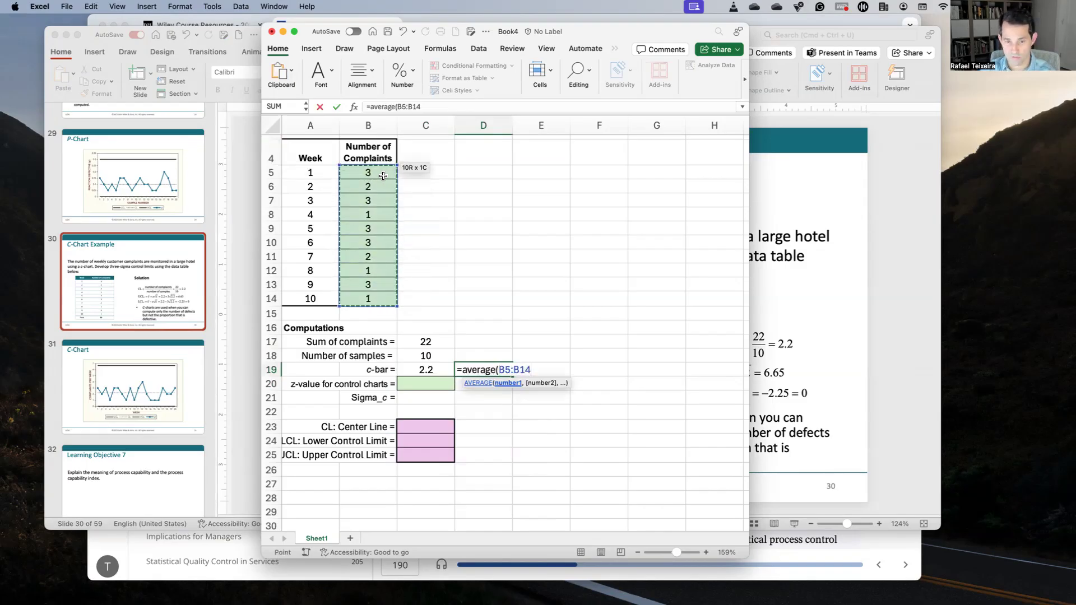
key(Return)
key(Up)
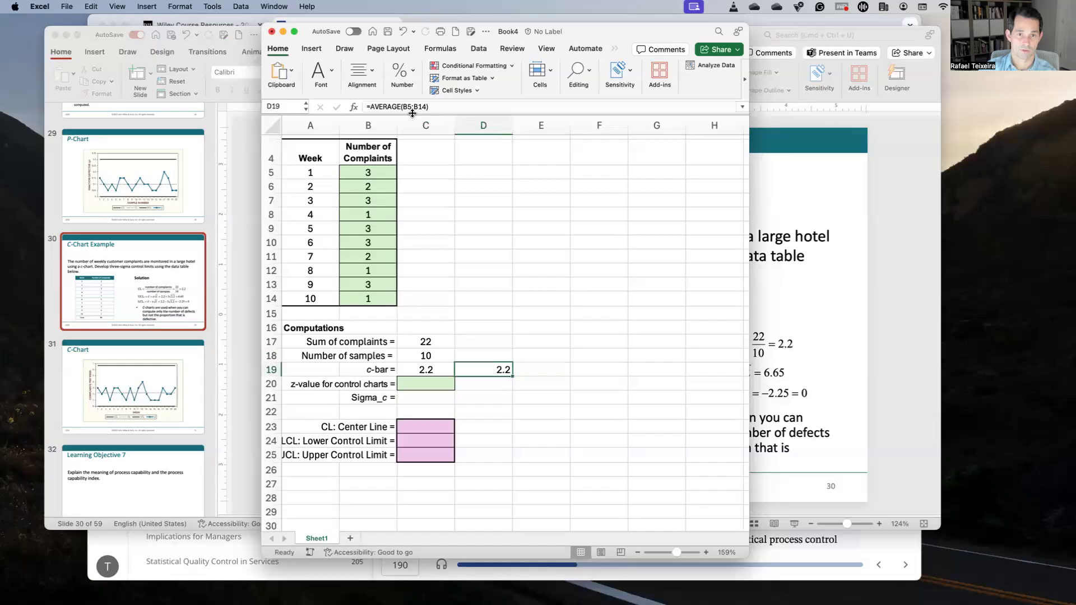
- Center the AVERAGE result horizontally in cell D19
click(362, 73)
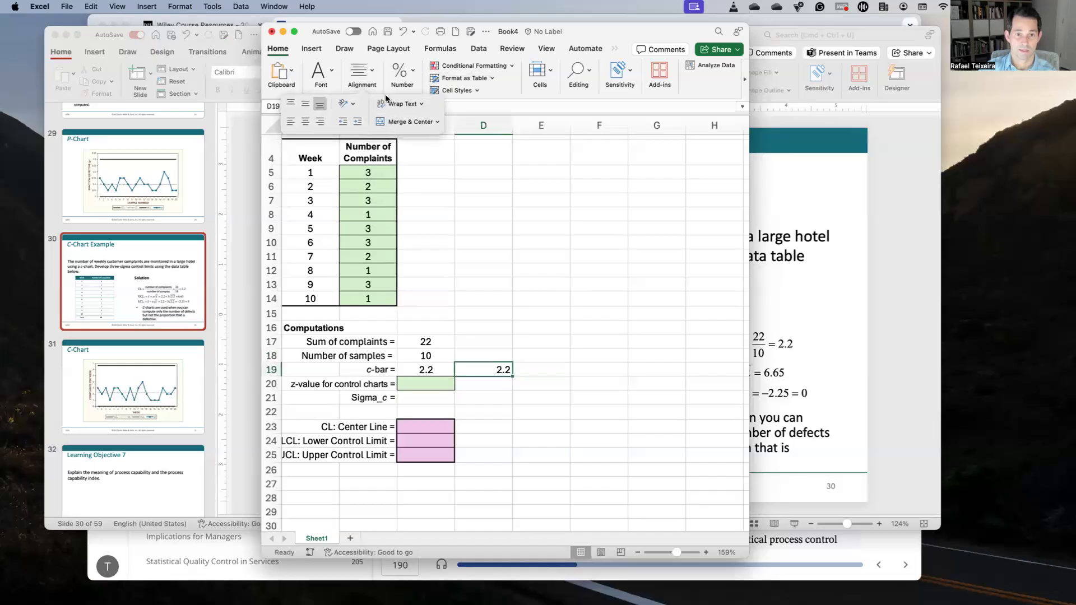
click(305, 121)
click(503, 285)
click(487, 369)
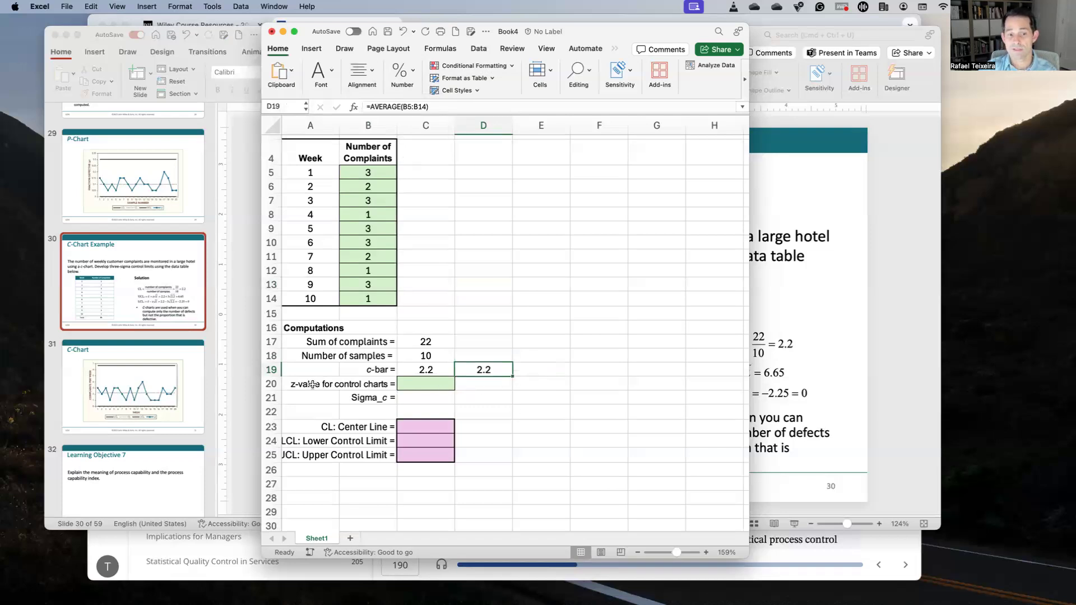
- Check the sigma requirement on the C-Chart Example slide in PowerPoint and enter 3 as the z-value in C20 of the Excel workbook
click(419, 386)
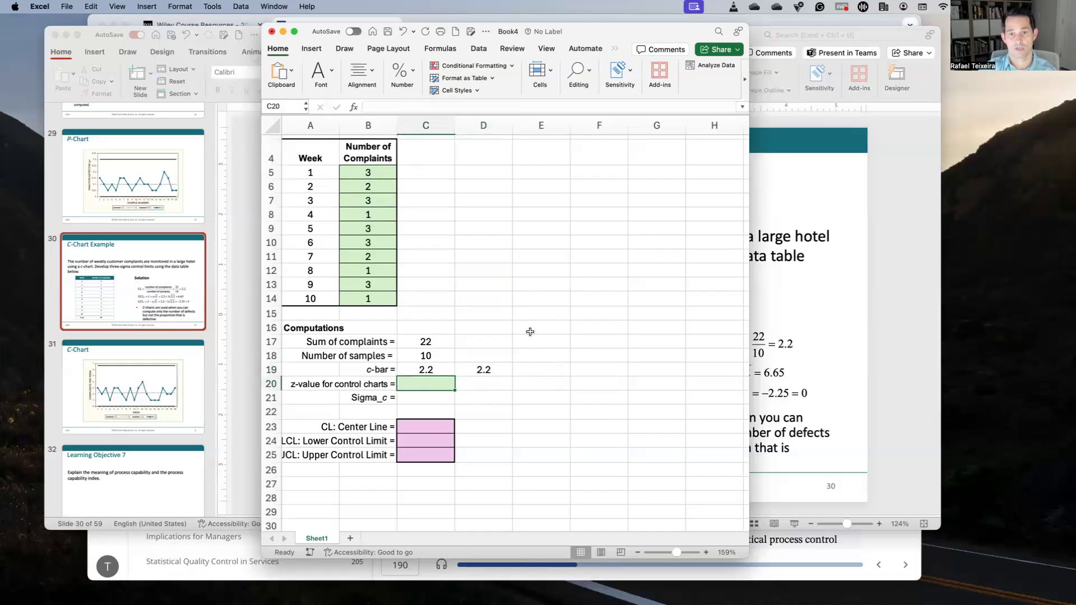
click(806, 291)
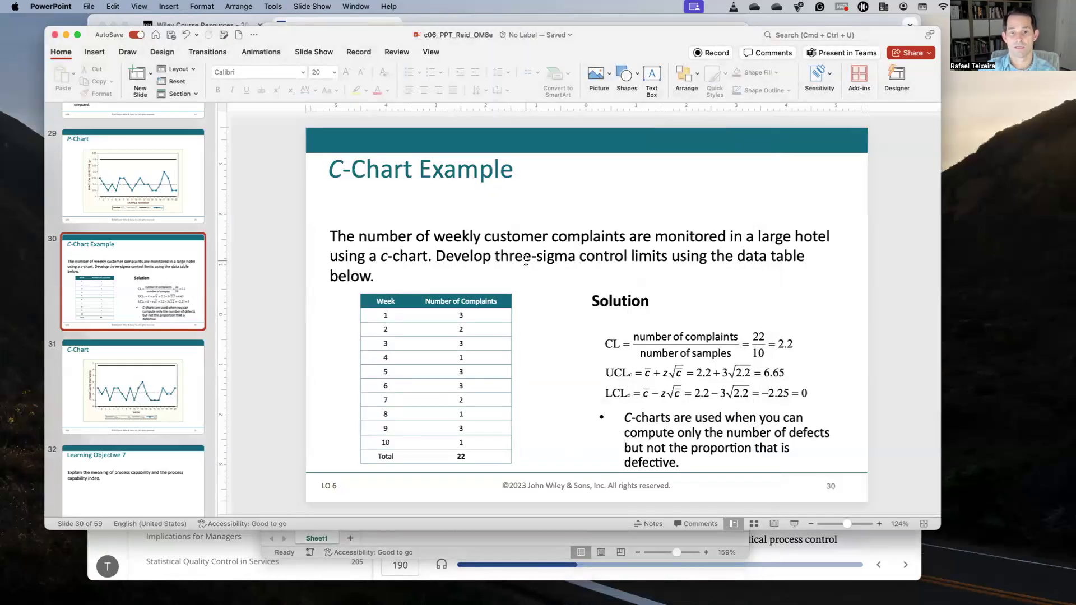
key(ctrl+Up)
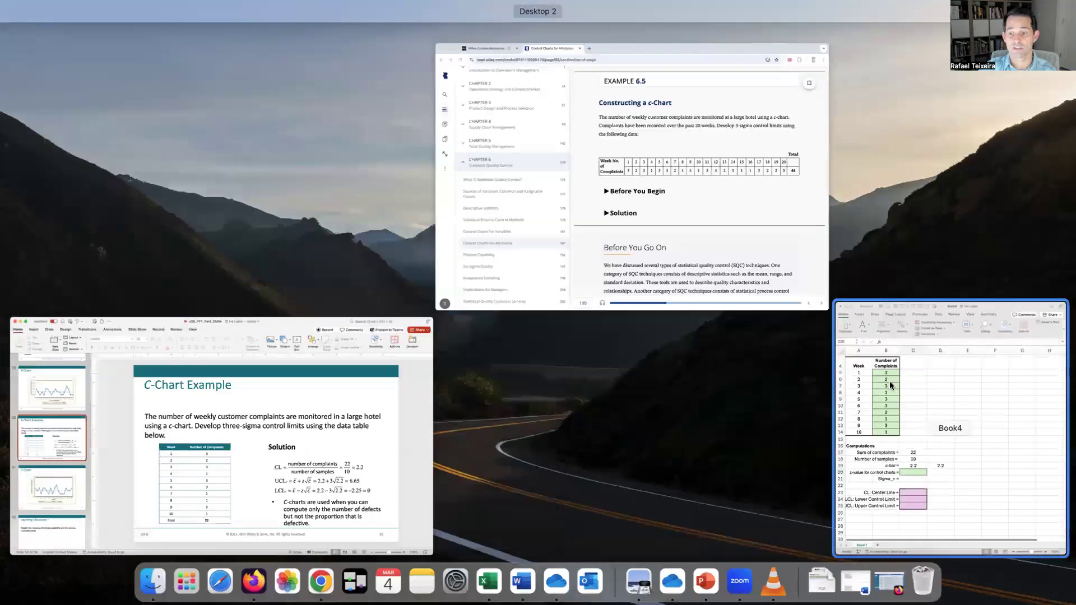
click(889, 382)
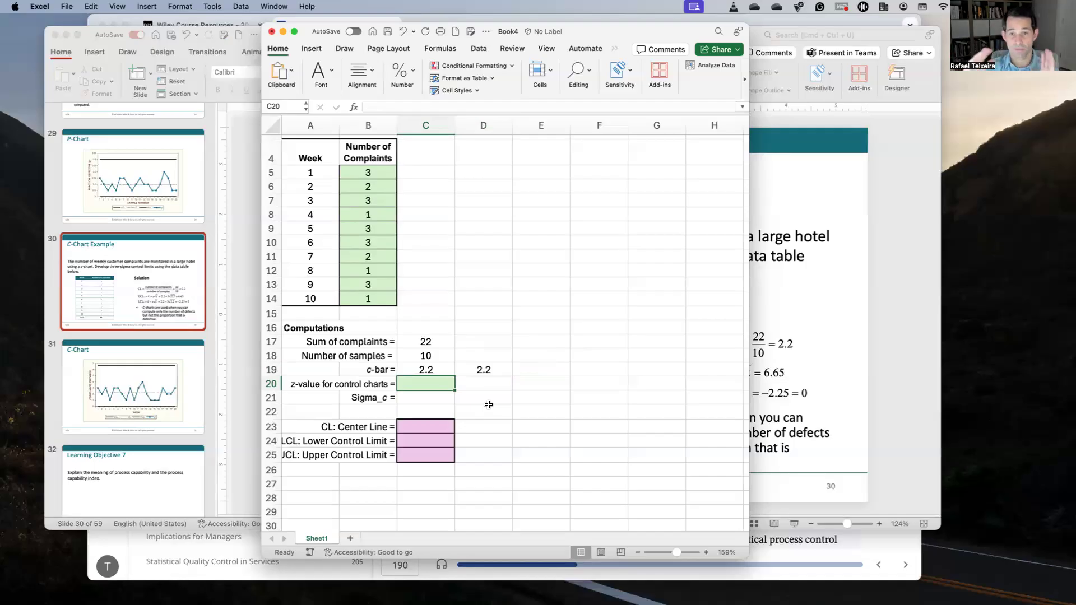
text(3)
key(Return)
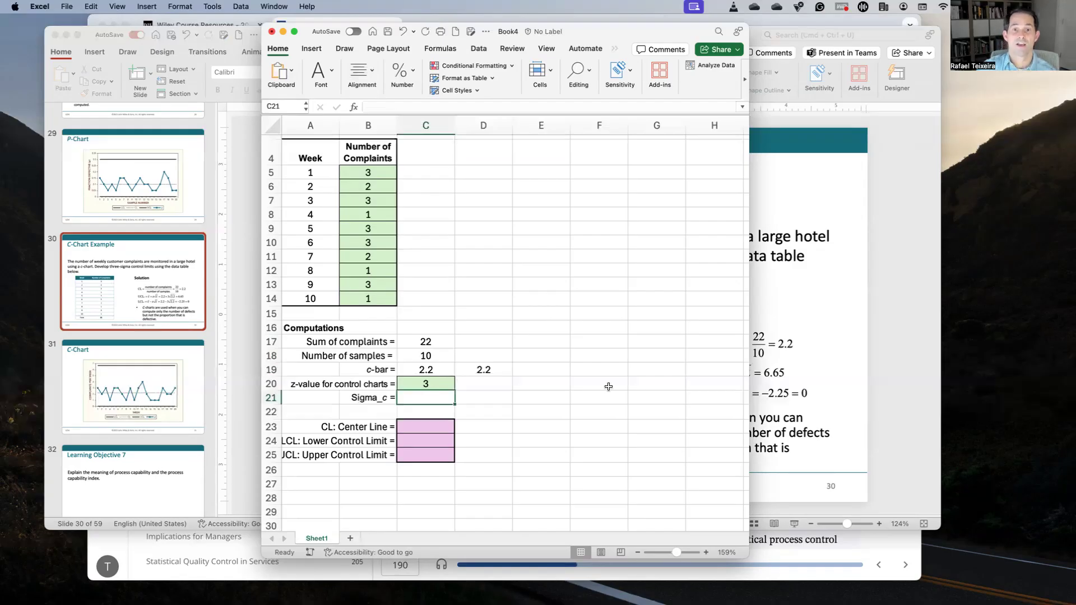
- Consult the control limit formulas on the PowerPoint slide and calculate Sigma_c in C21 of the Excel workbook with =SQRT(C19)
click(810, 354)
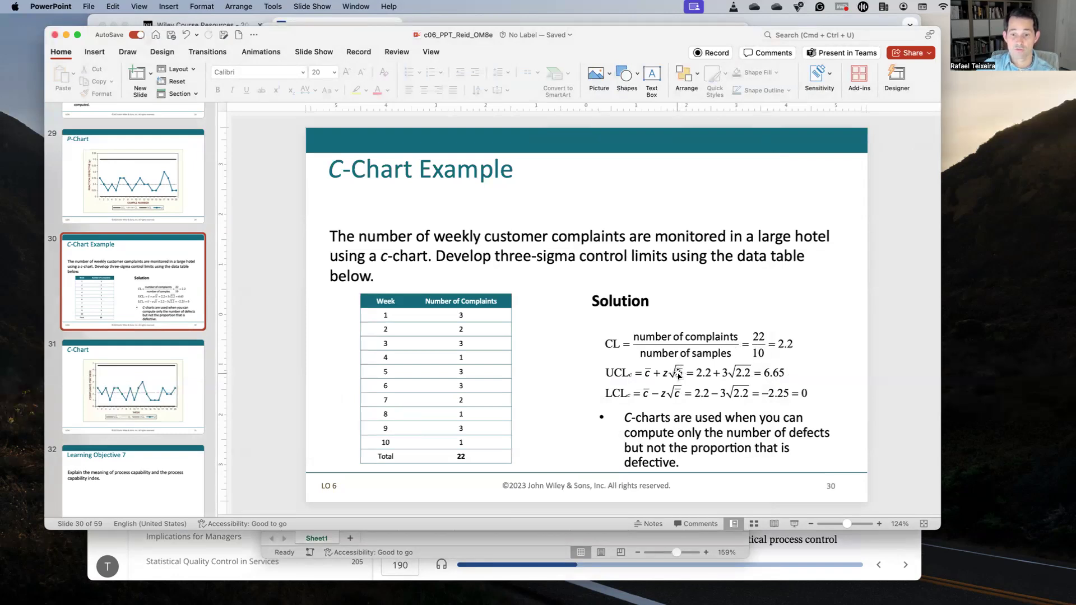
key(ctrl+Up)
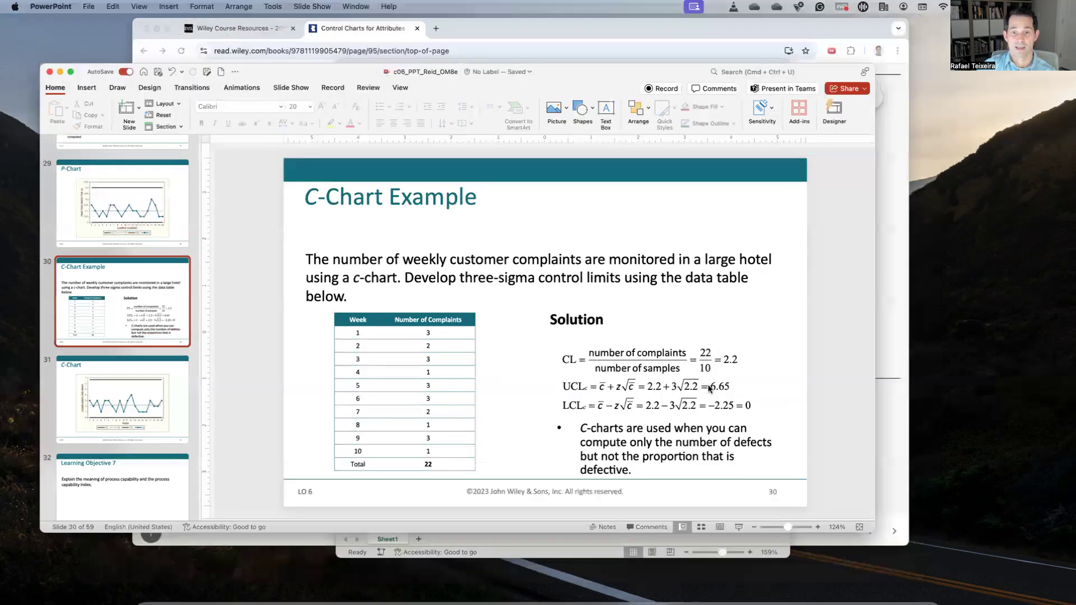
click(896, 340)
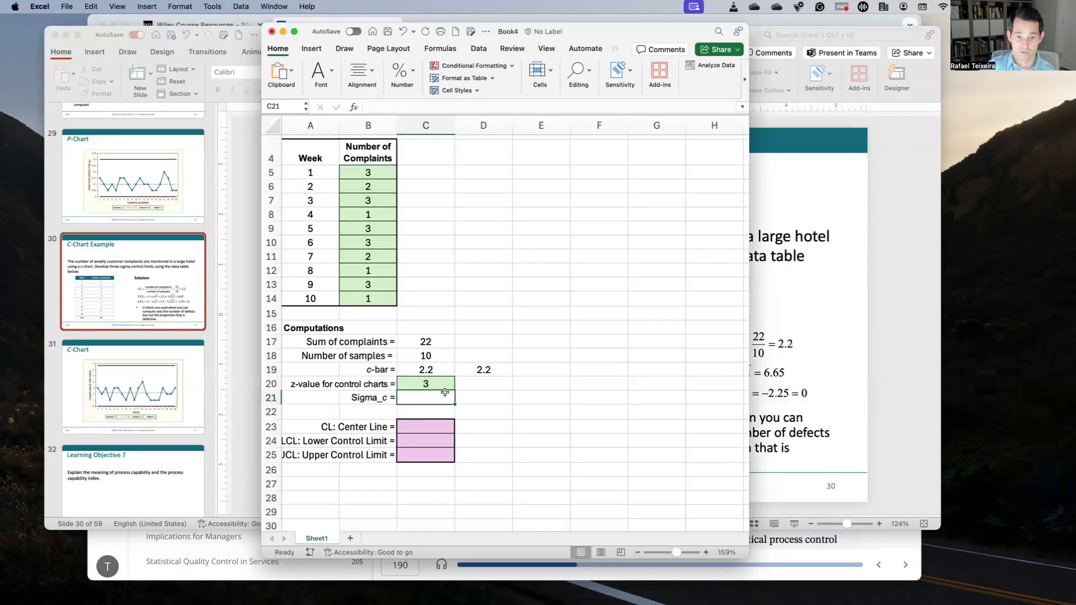
text(=)
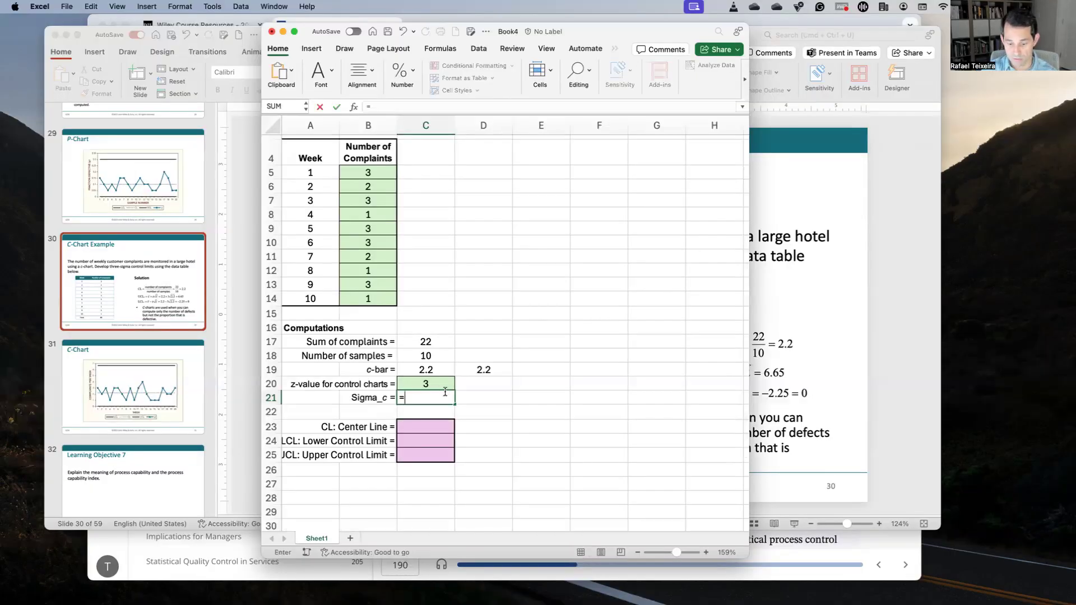
text(sqrt()
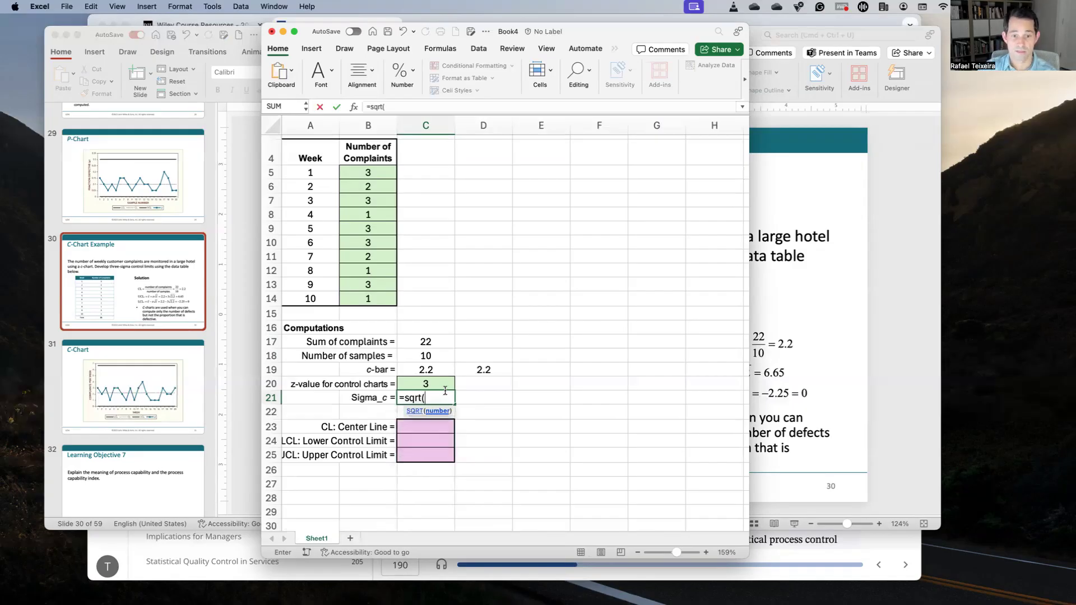
click(438, 372)
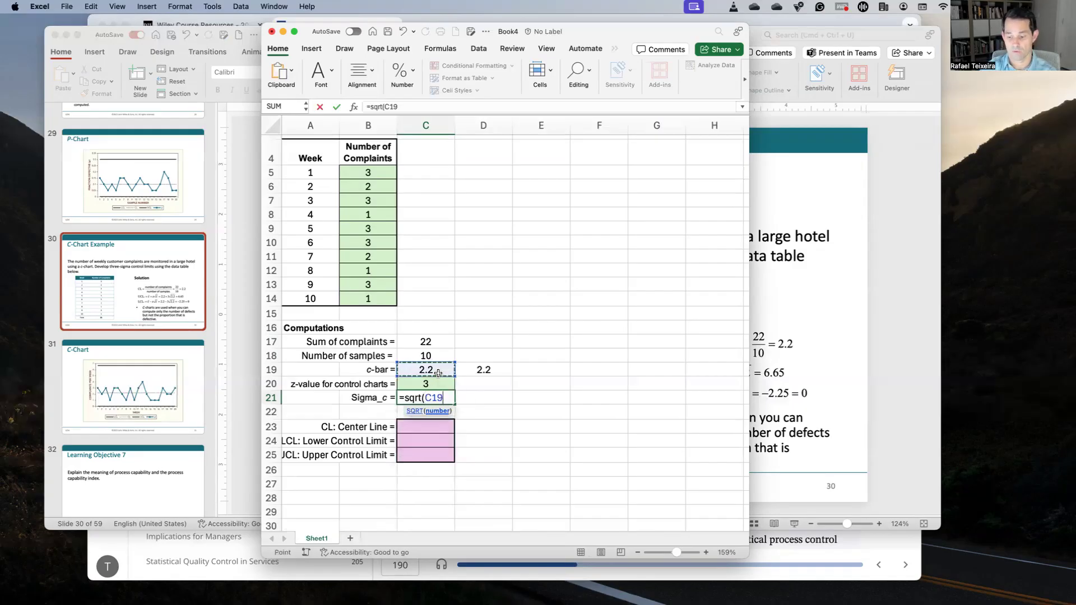
text())
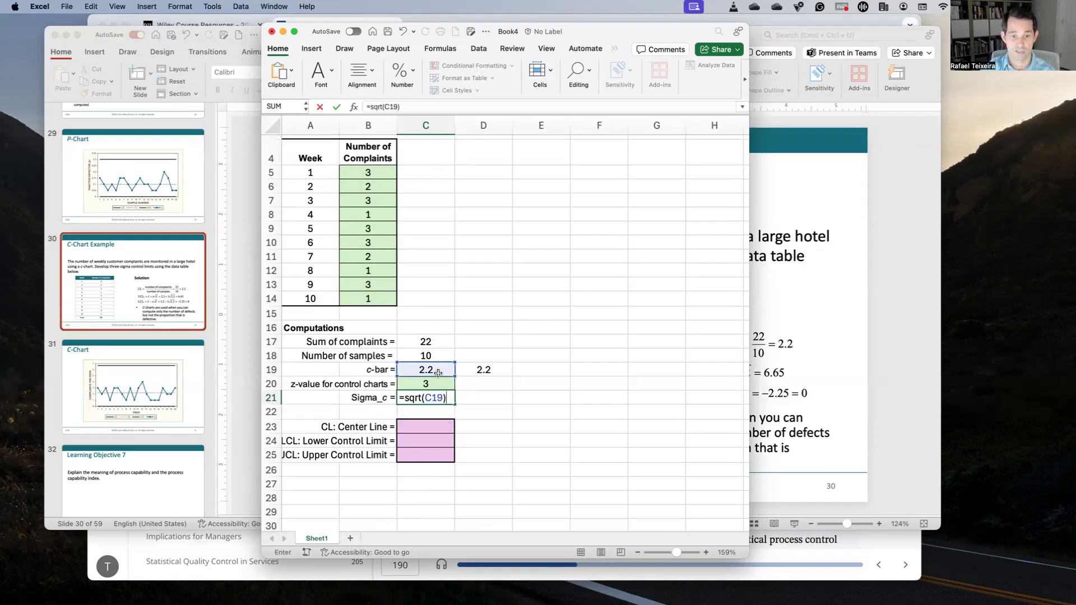
key(Return)
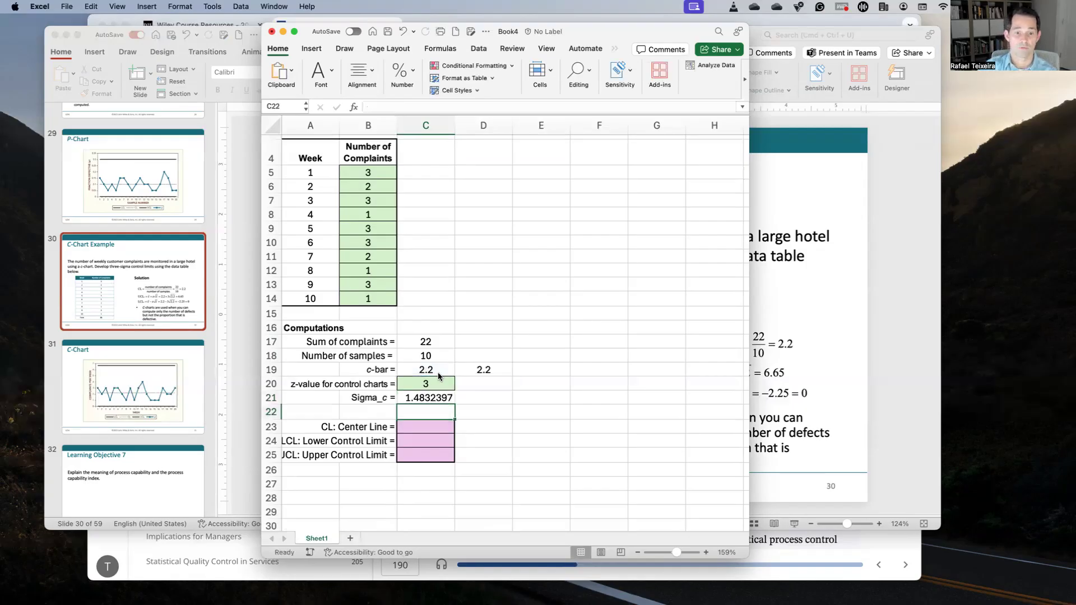
- Format the Sigma_c value in C21 with two decimal places and center it in the cell
key(Up)
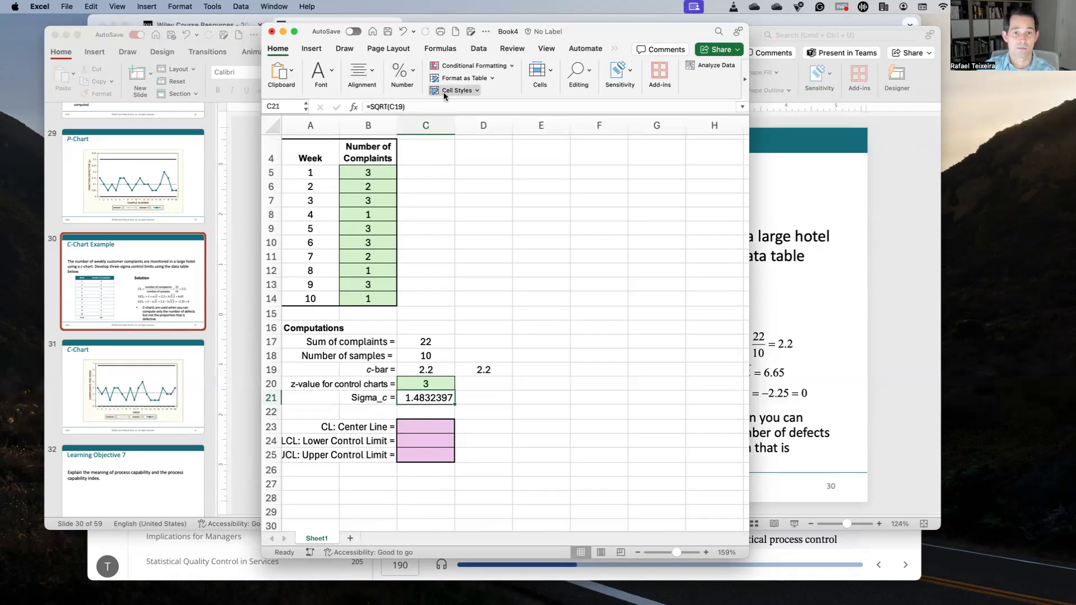
click(417, 76)
click(442, 123)
click(443, 123)
click(442, 122)
click(442, 123)
click(443, 125)
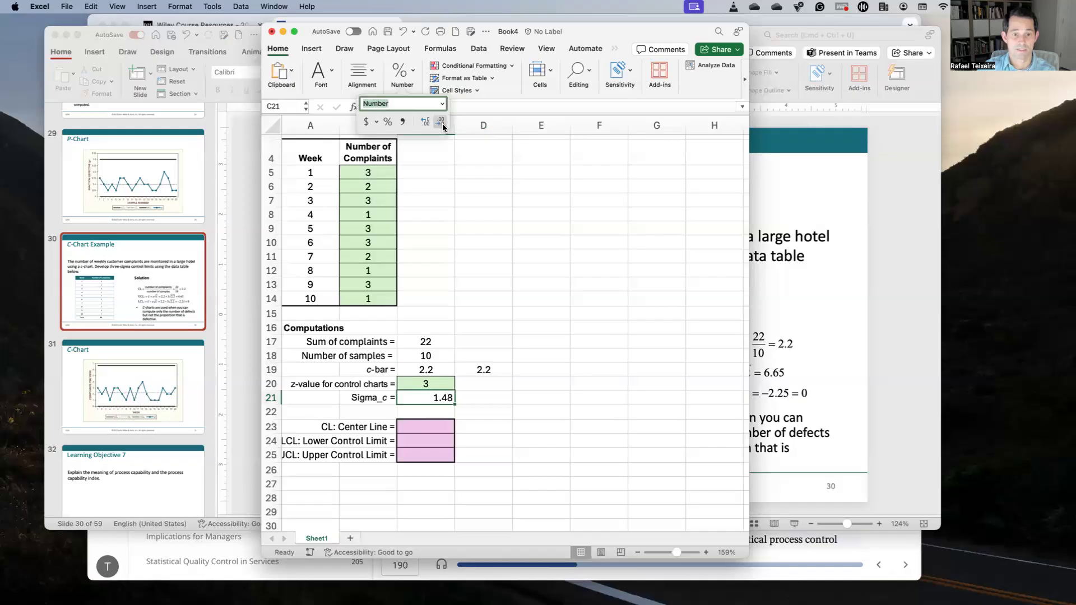
click(362, 73)
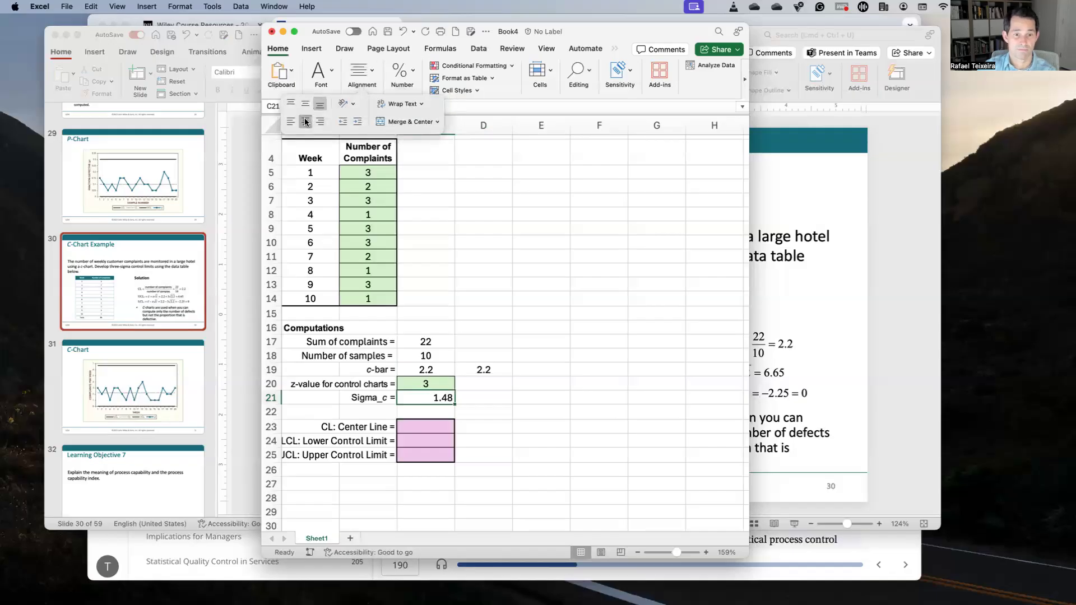
- Consult the CL formula on the C-Chart Example slide in PowerPoint and set the center line in C23 of the Excel workbook to =C19
click(783, 328)
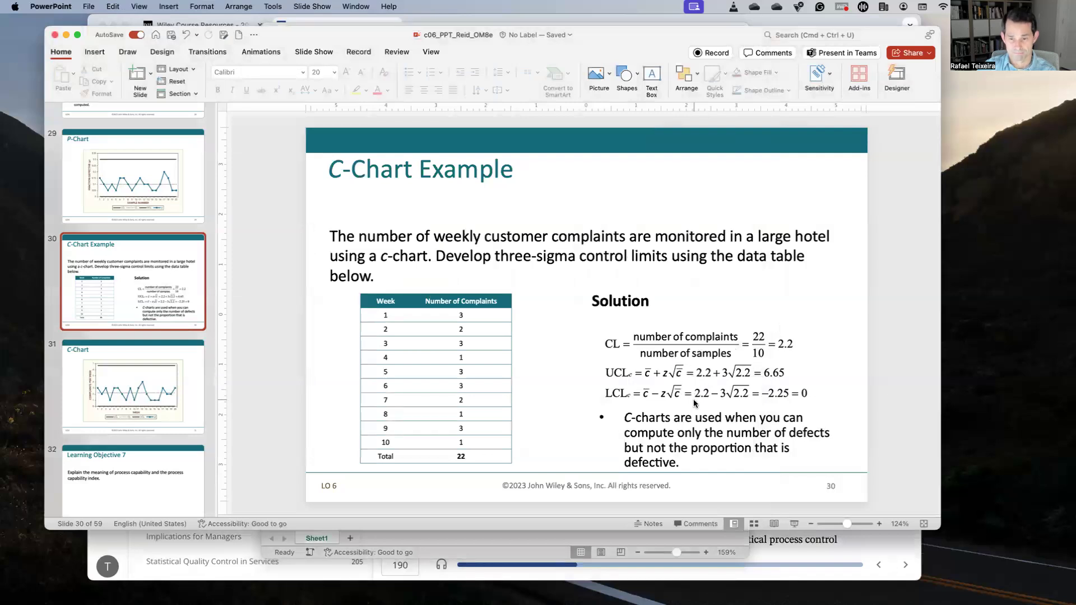
key(ctrl+Up)
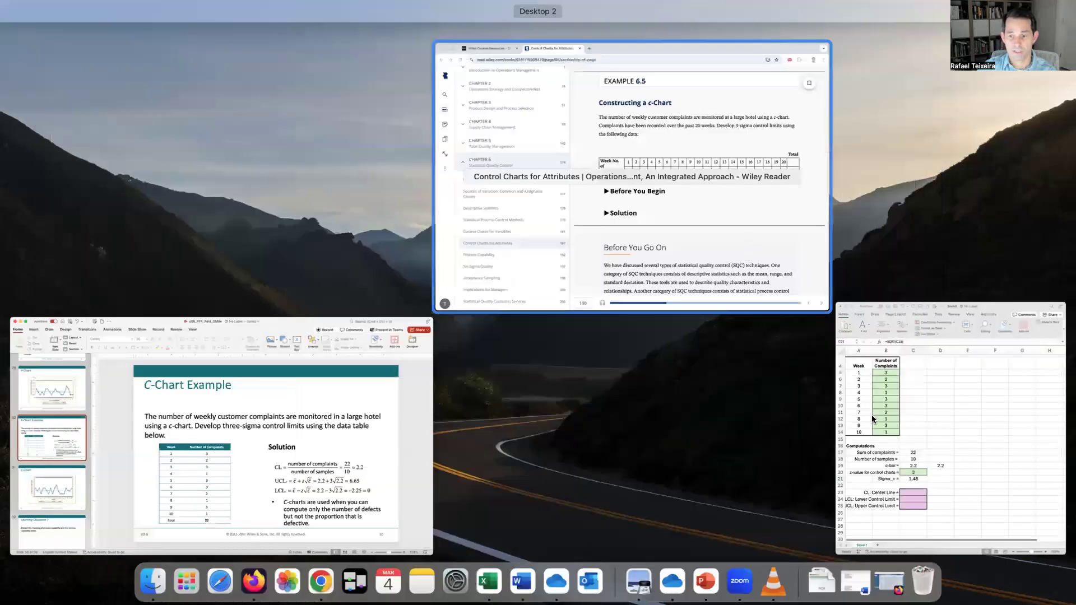
click(873, 414)
click(809, 370)
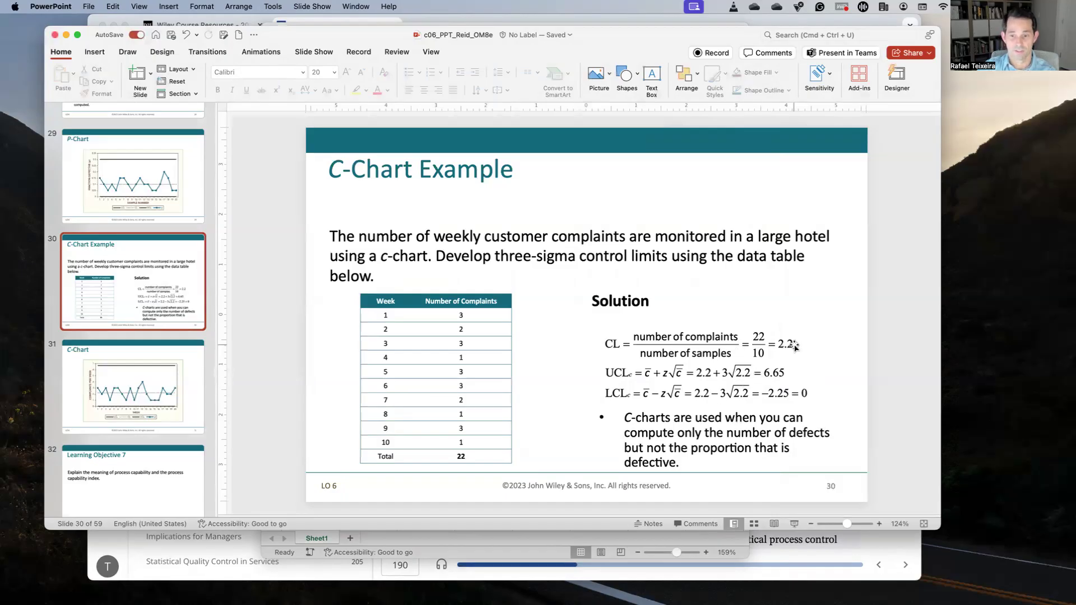
key(ctrl+Up)
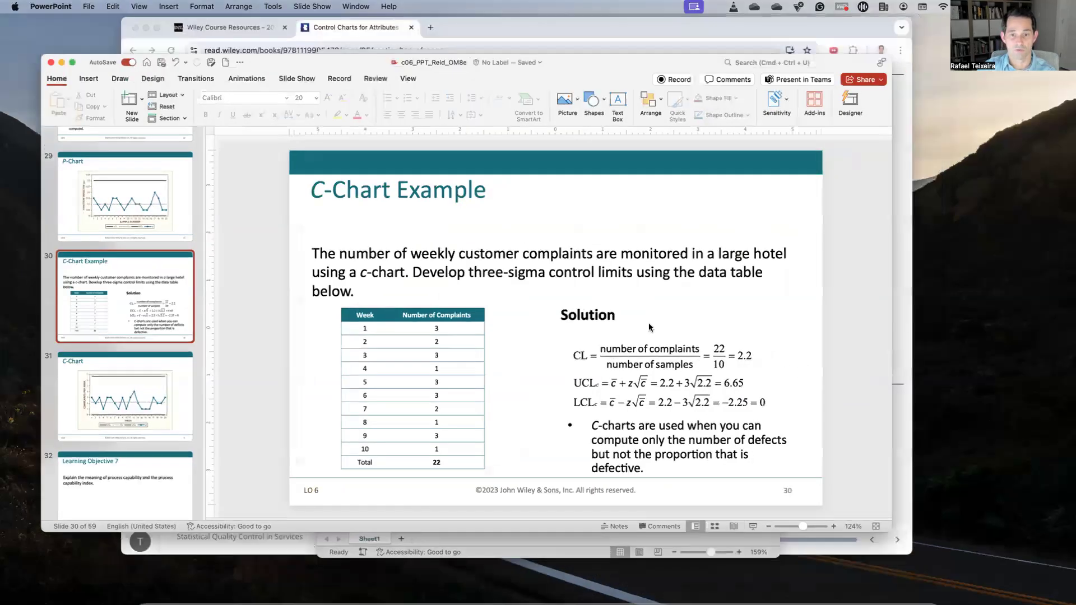
click(923, 398)
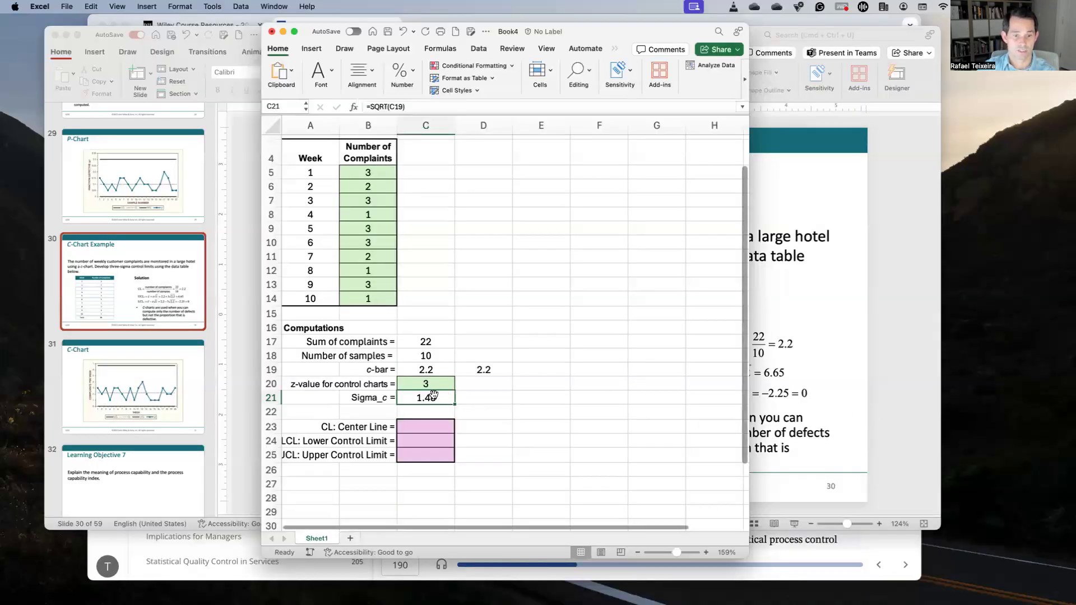
click(443, 425)
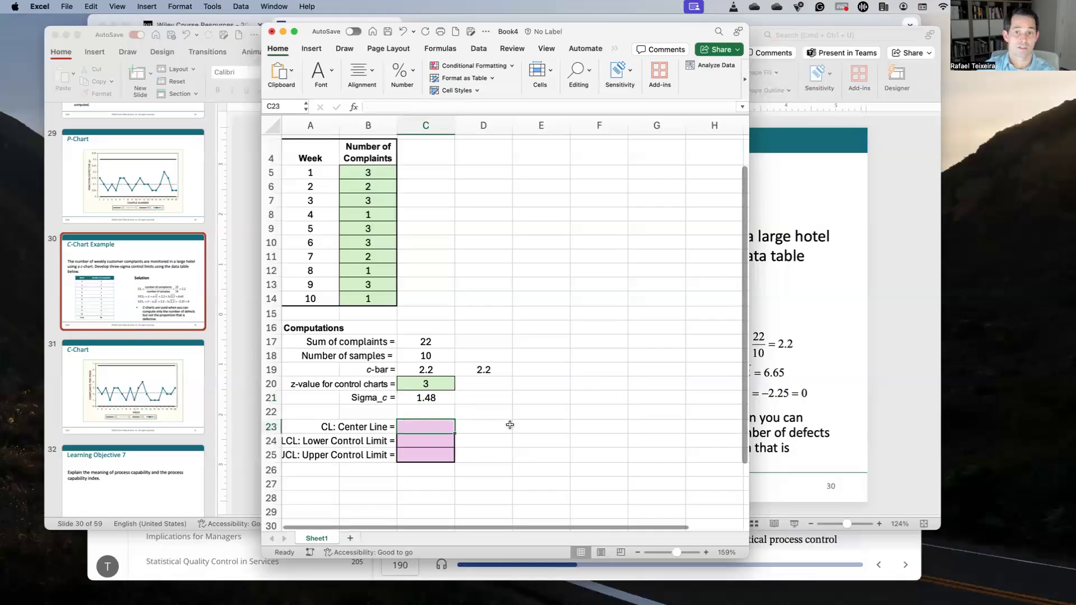
text(=)
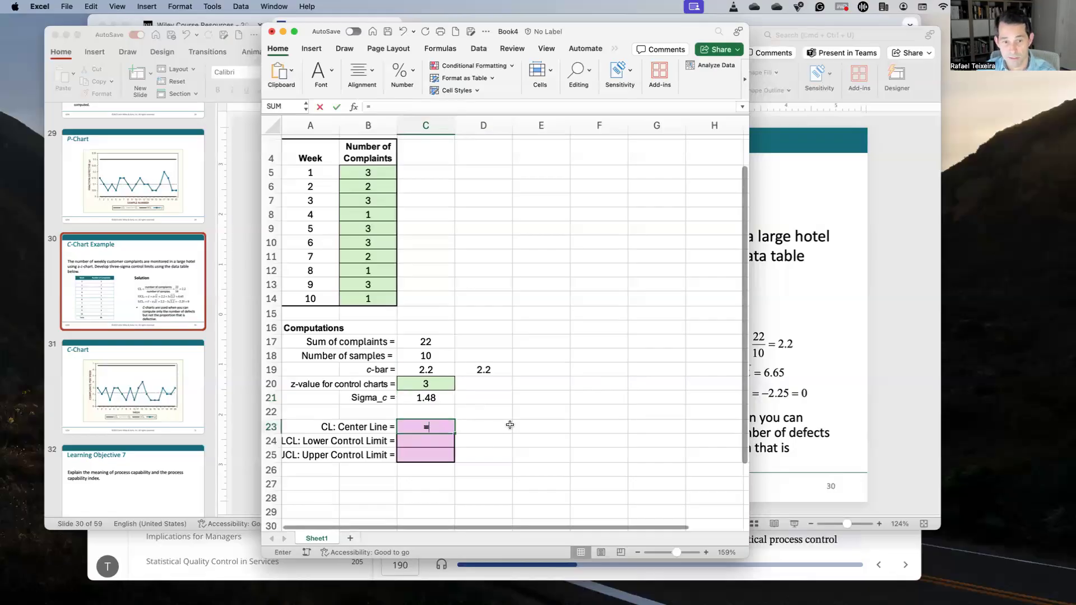
click(447, 372)
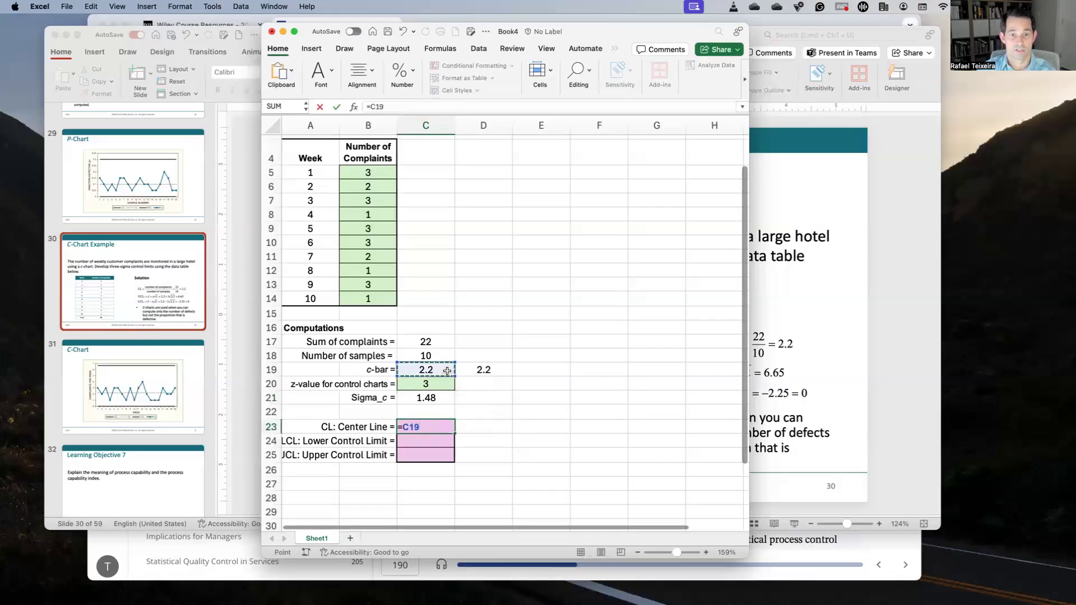
key(Return)
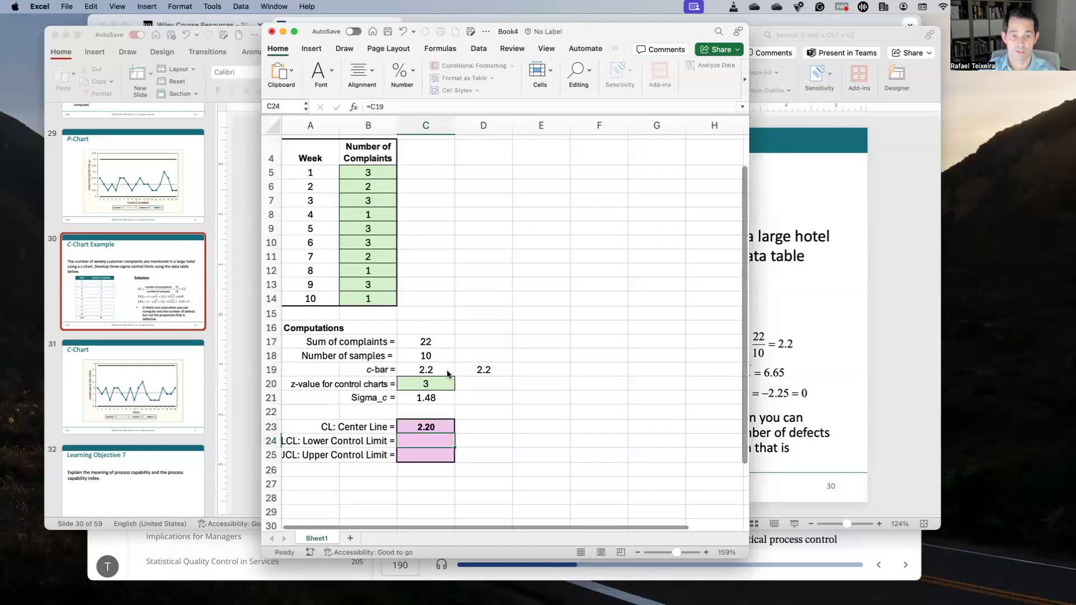
- Calculate the upper control limit in C25 with the formula =C23+C20*C21
scroll(441, 467, up, 1)
click(441, 461)
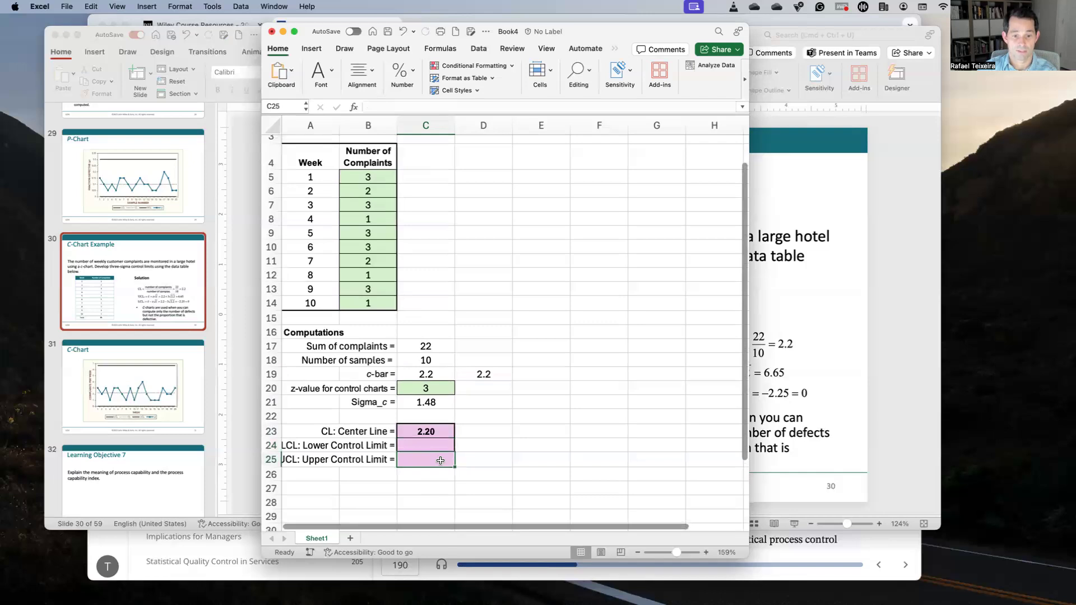
text(=)
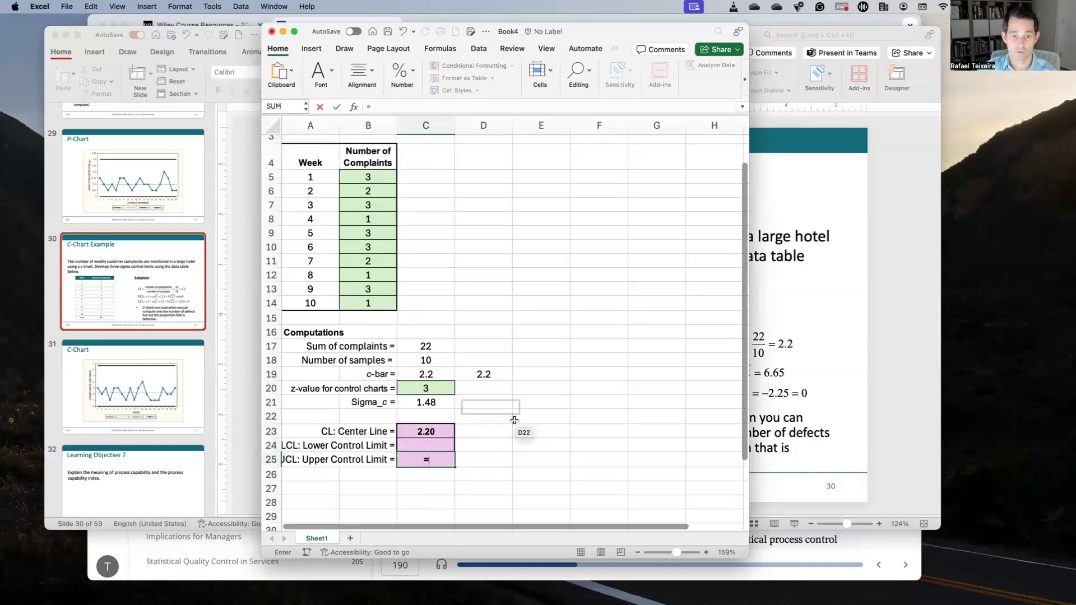
click(441, 434)
text(+)
click(439, 391)
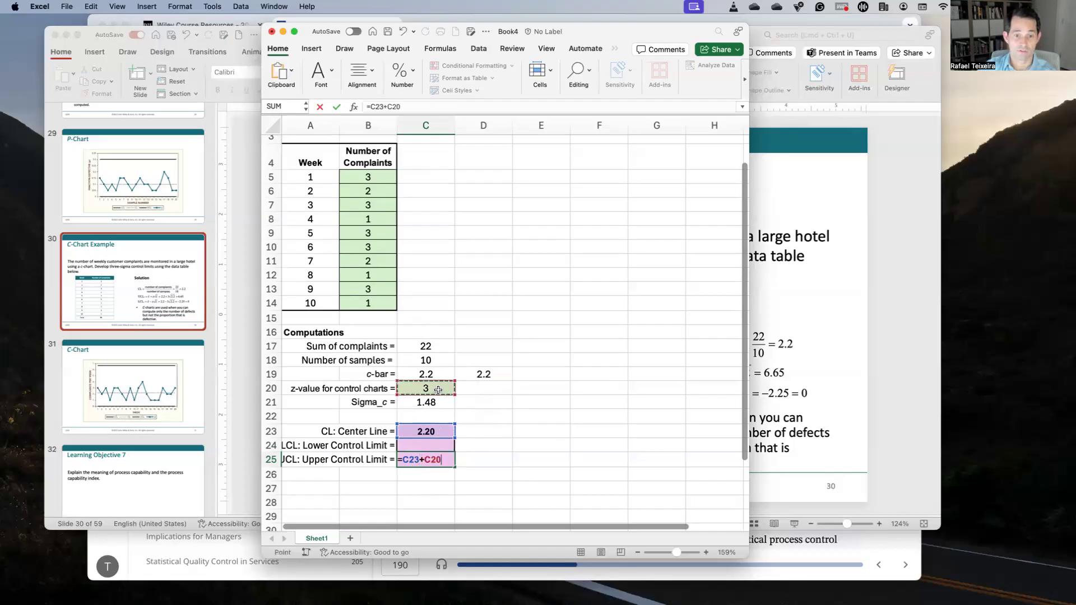
text(*)
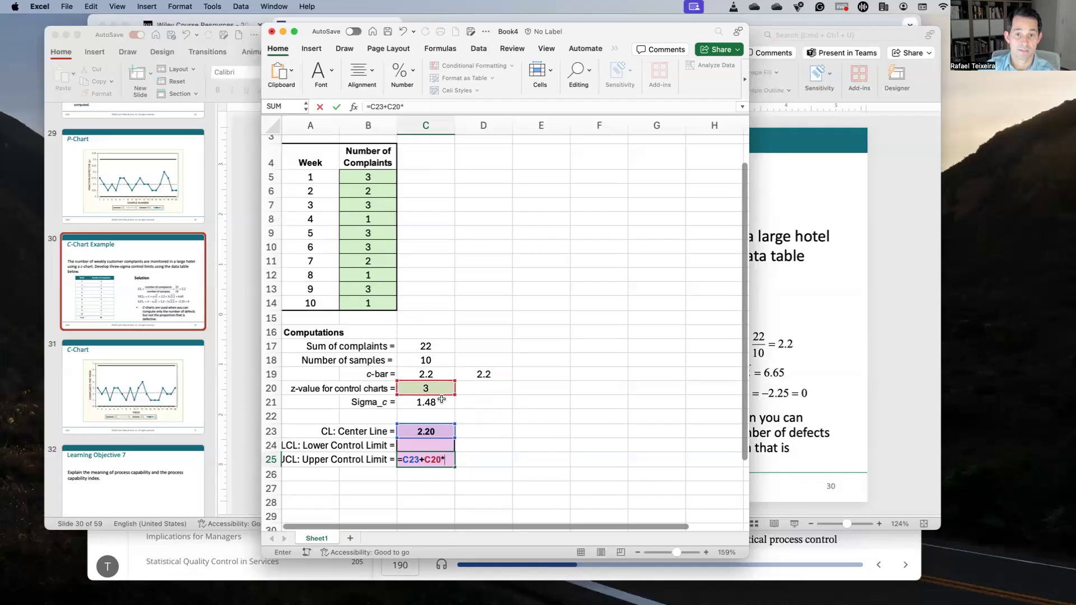
click(442, 400)
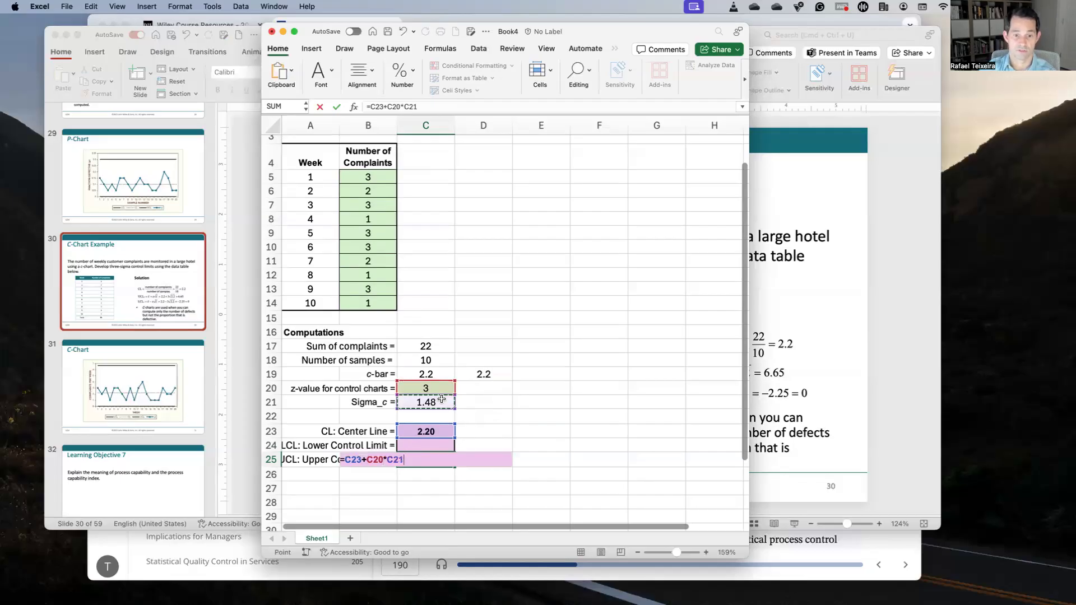
key(Return)
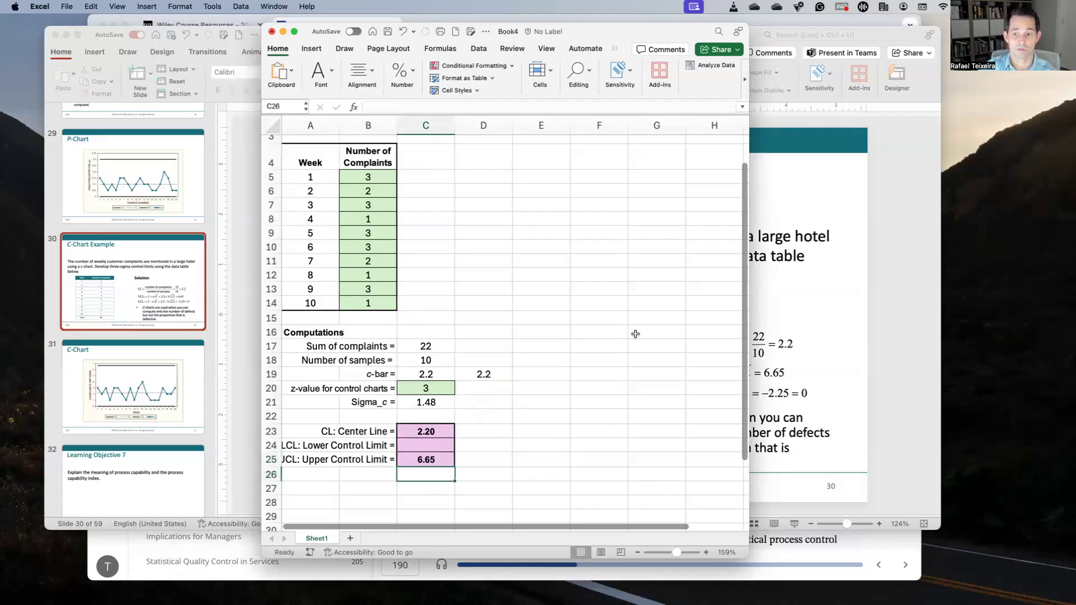
- Check the LCL formula on the PowerPoint slide and calculate the lower control limit in C24 of the Excel workbook with =MAX(C23-C20*C21, 0)
click(816, 324)
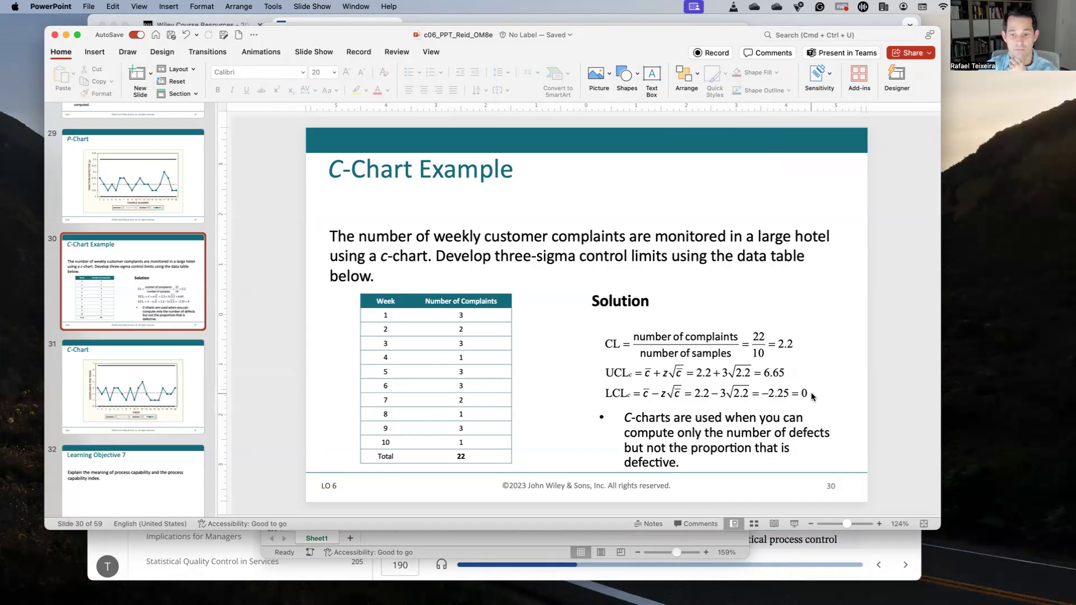
key(ctrl+Up)
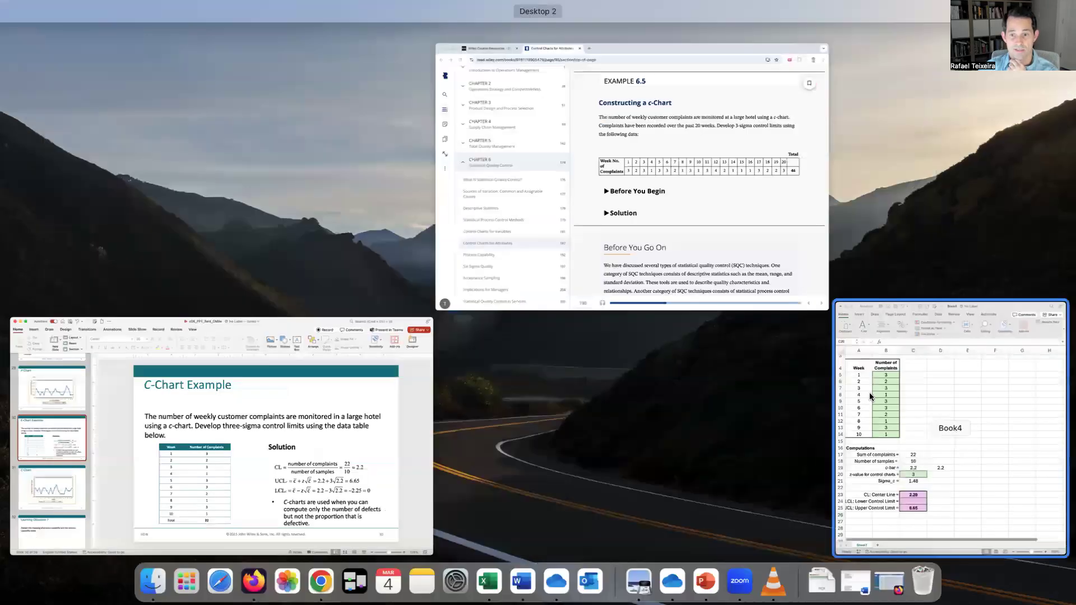
click(415, 440)
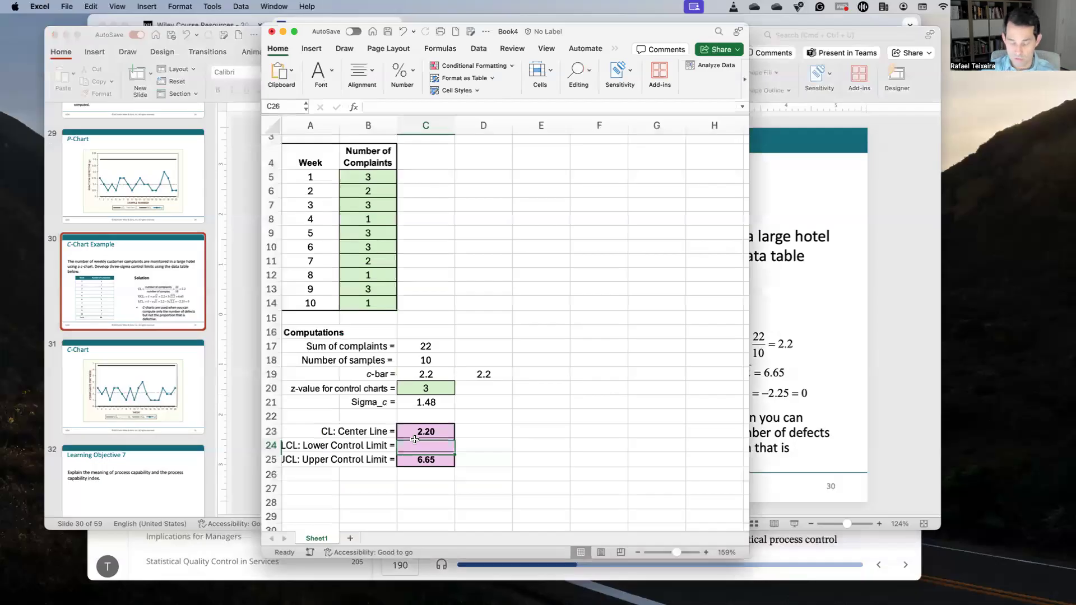
text(=max)
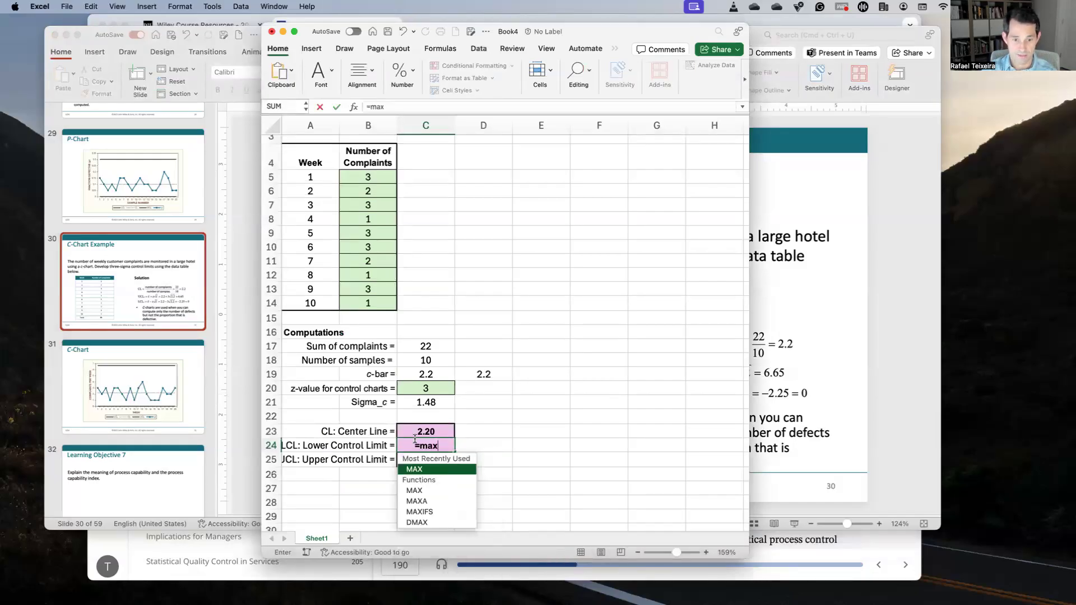
text(()
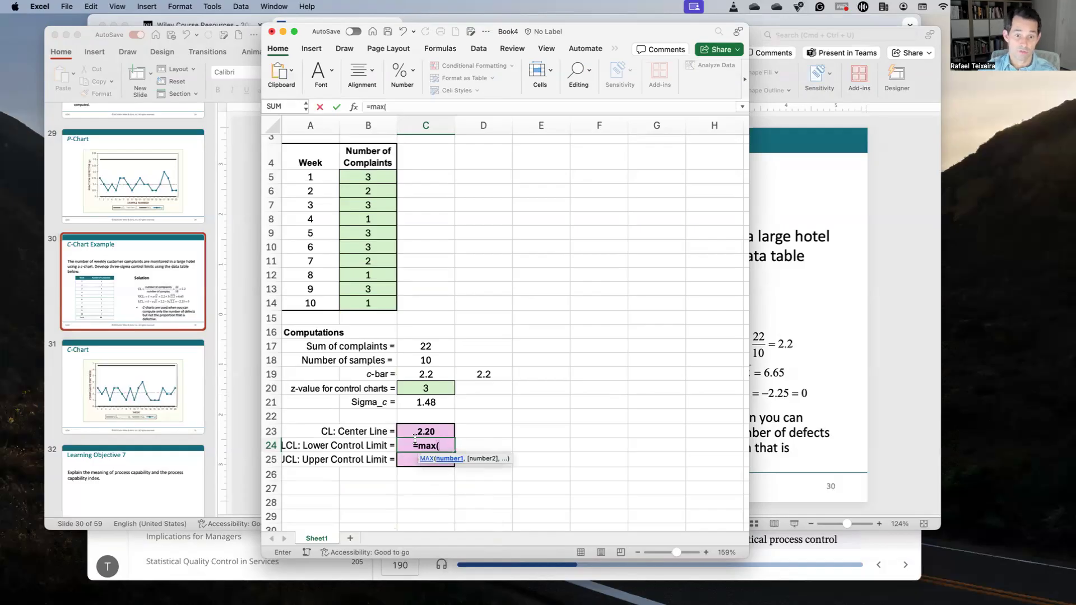
click(418, 434)
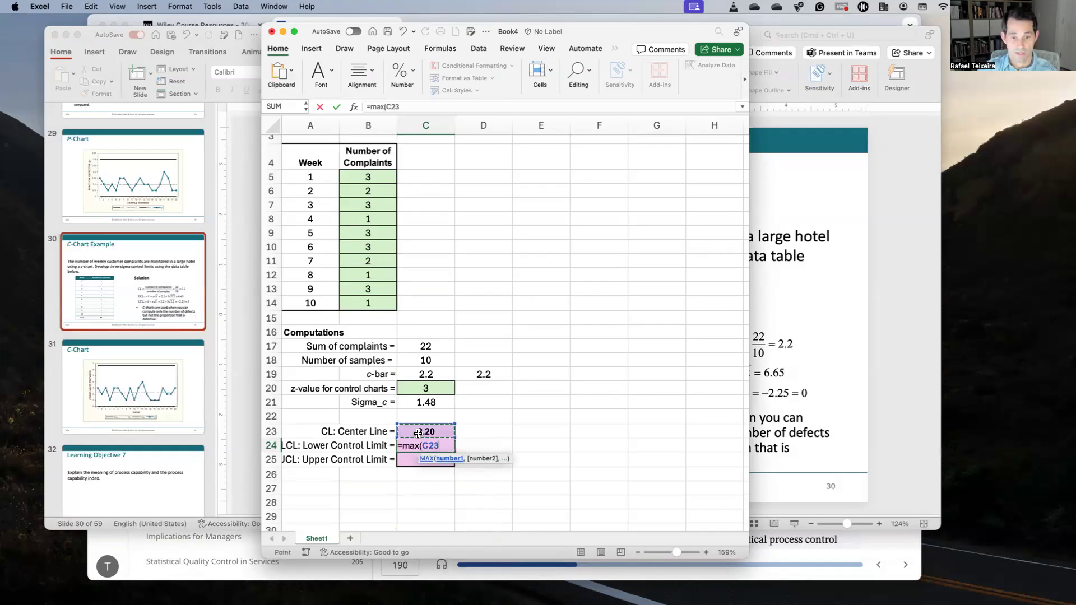
text(-)
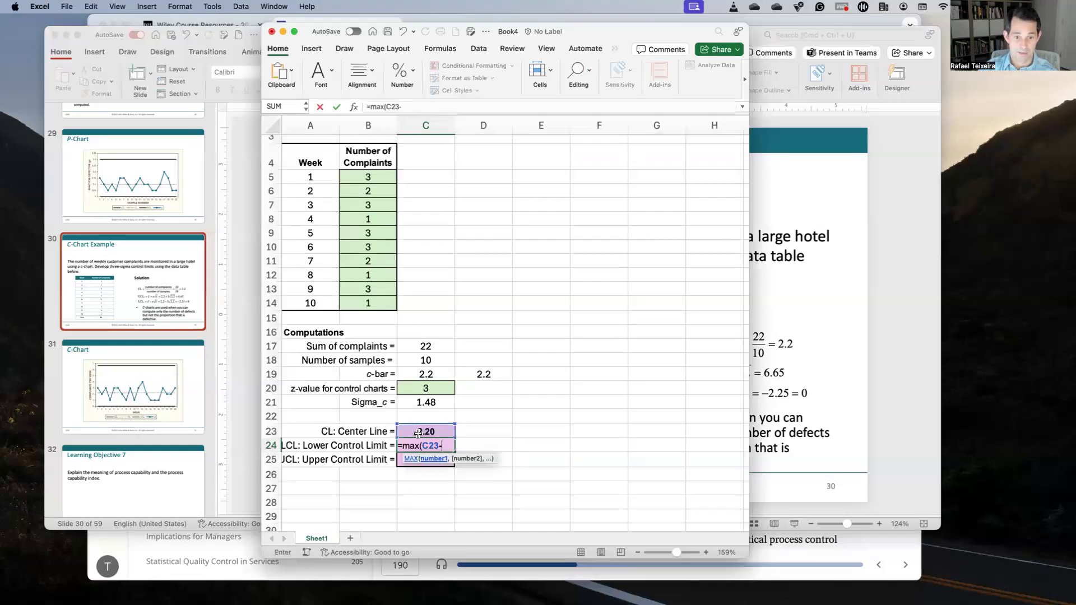
click(418, 389)
text(*)
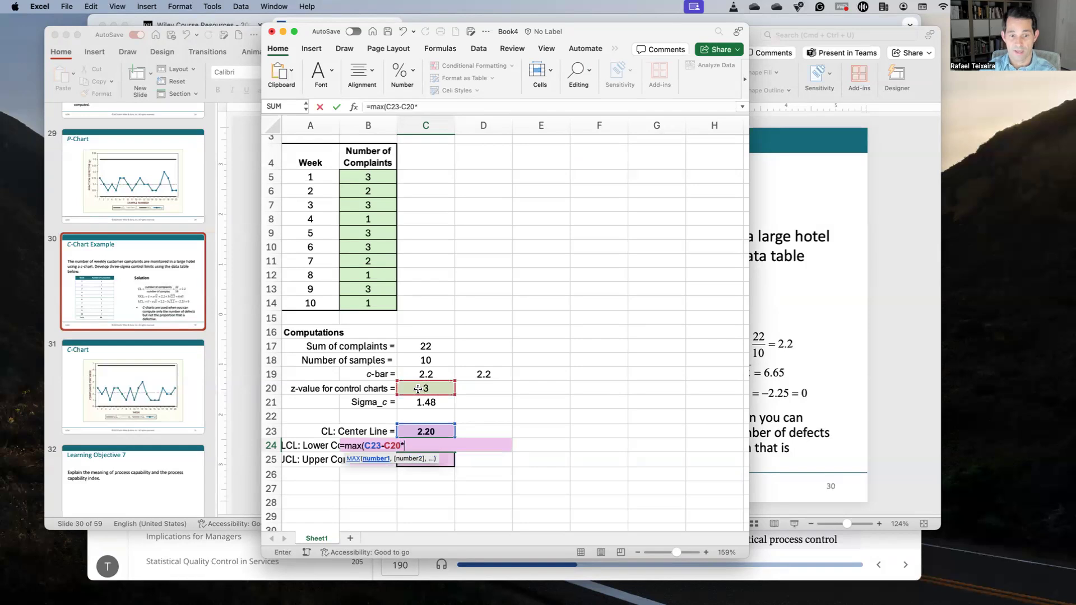
click(428, 402)
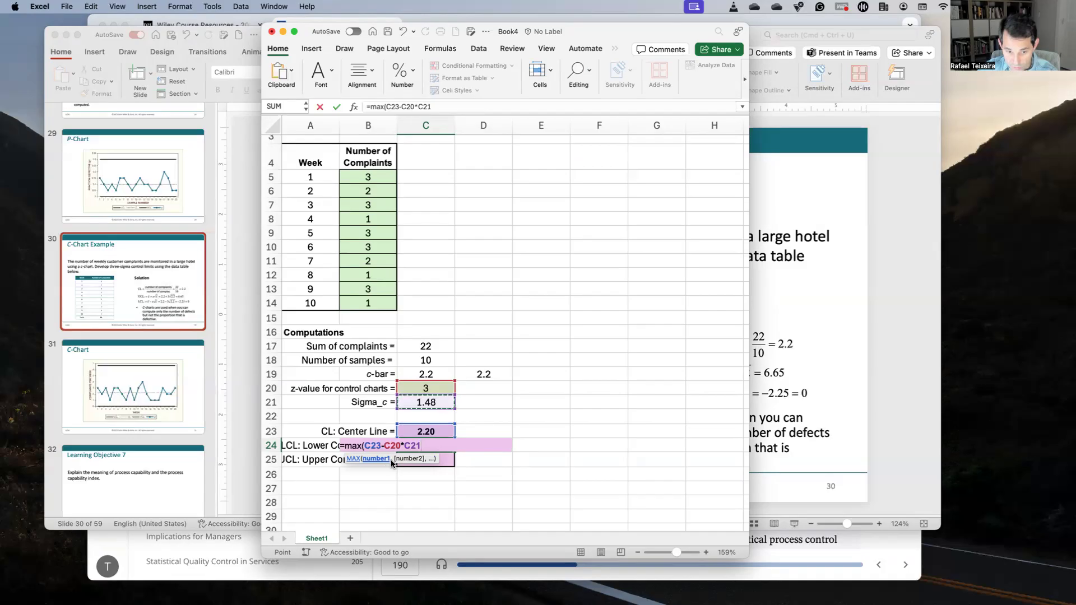
text(,)
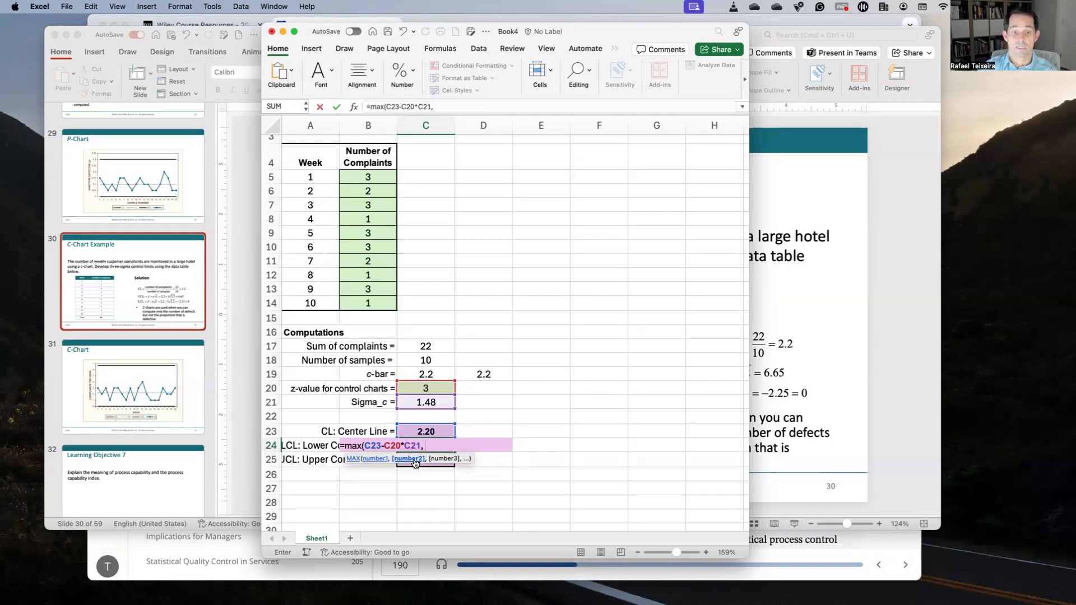
text(0)
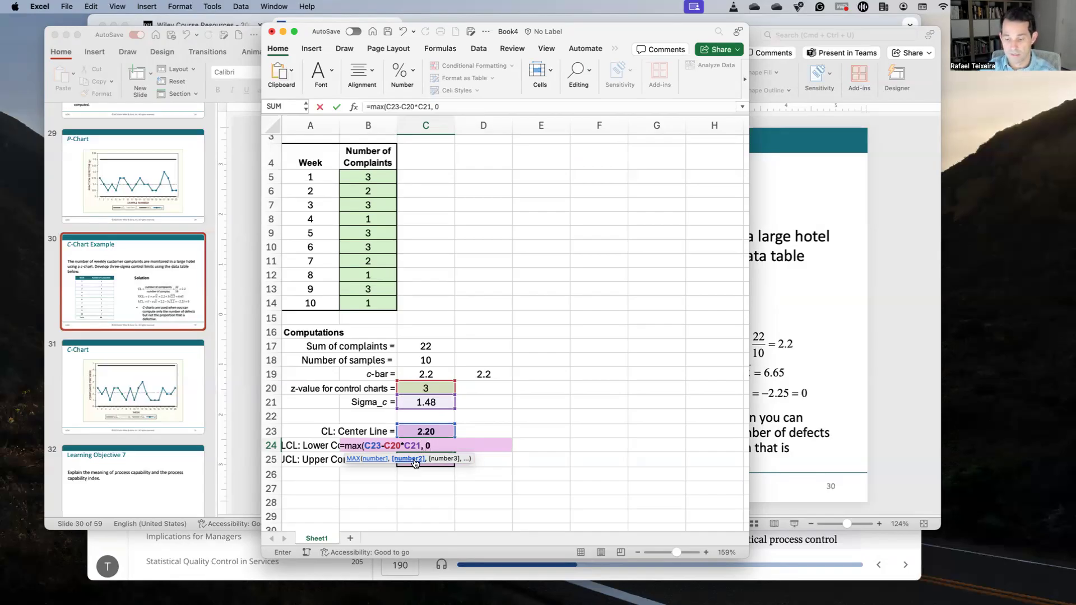
text())
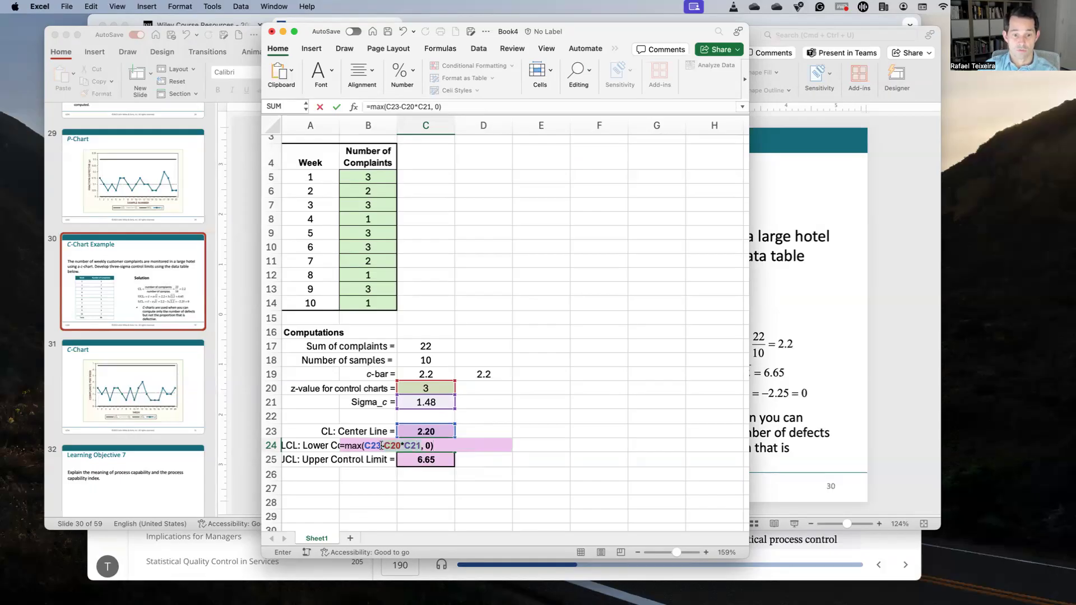
drag(421, 446, 365, 446)
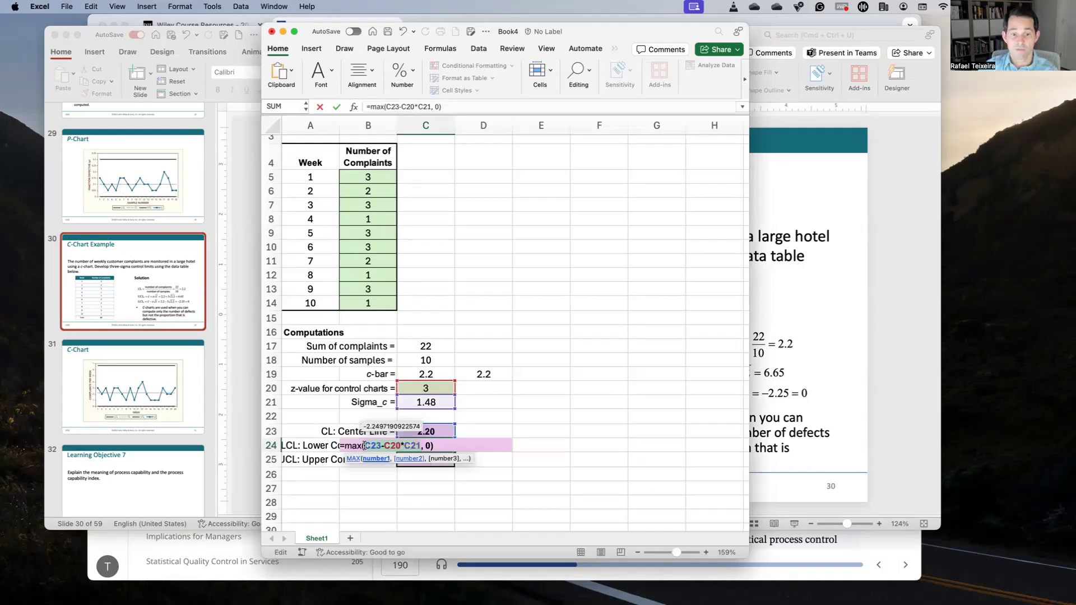
key(Return)
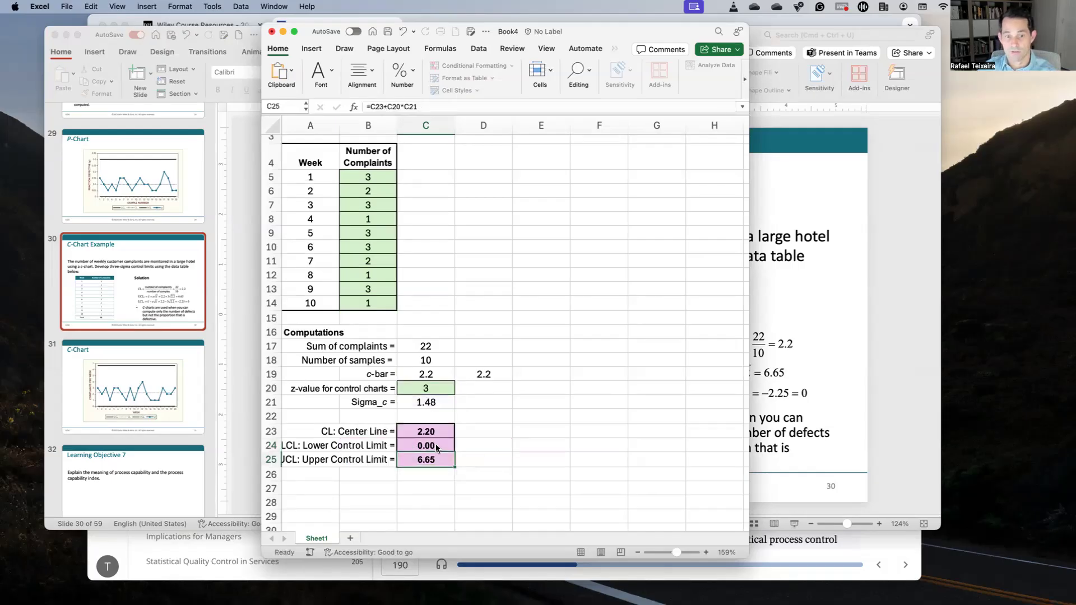
- Compare the calculated control limits with the solution on the C-Chart Example slide in PowerPoint and return to the Excel workbook
click(753, 375)
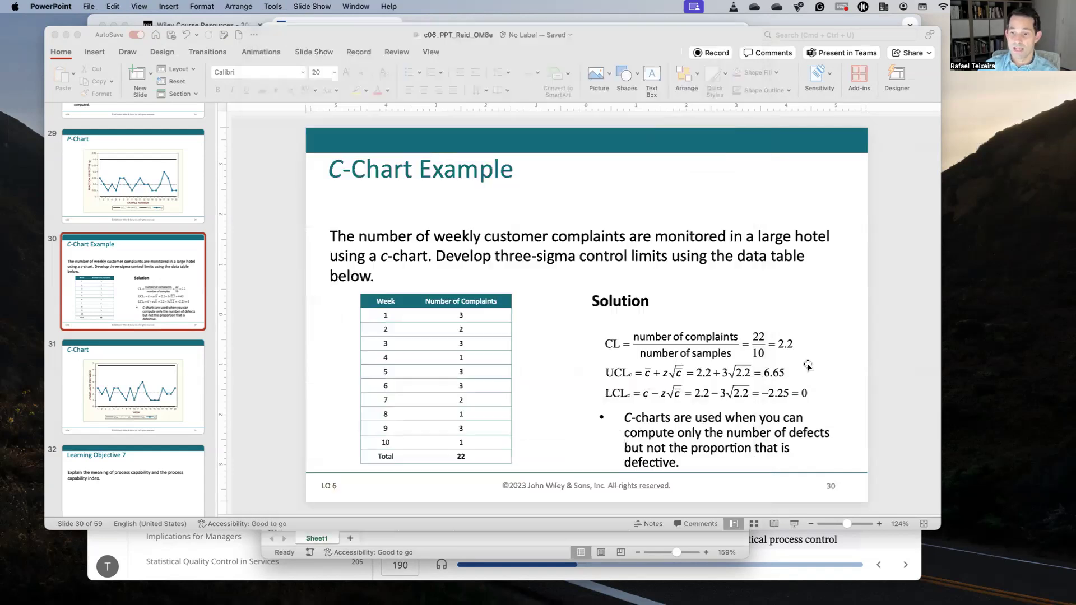
key(ctrl+Up)
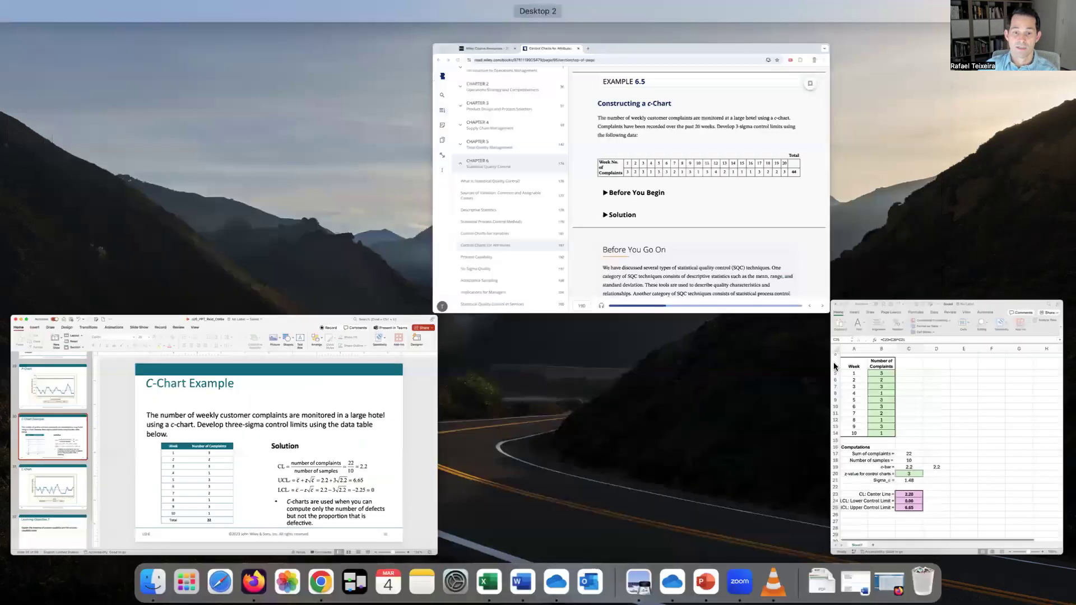
click(833, 362)
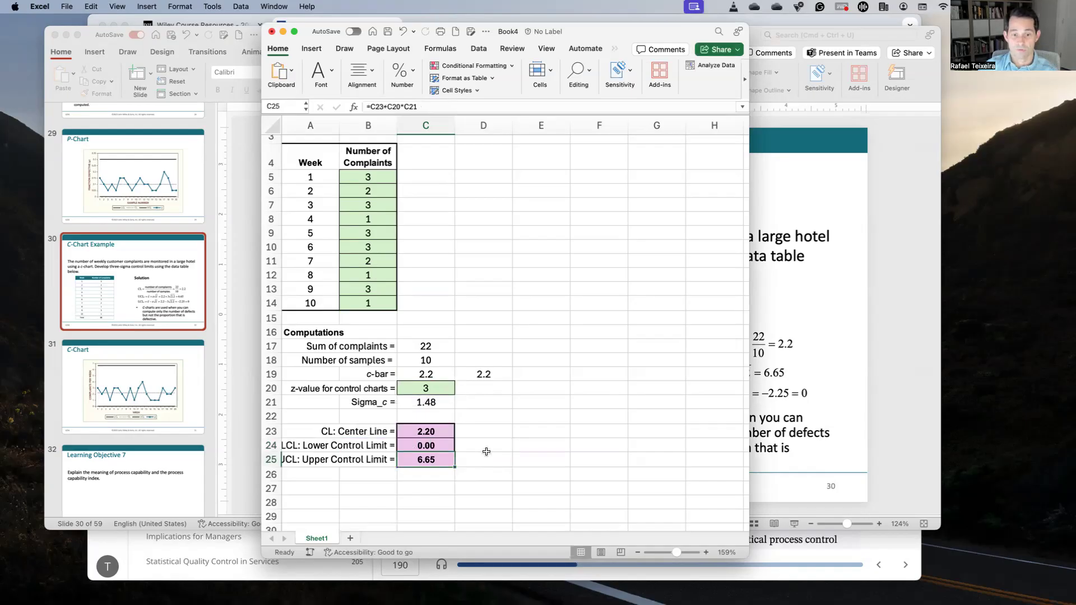
- Enter the heading "Number of complaints" in E4 beside the data table
scroll(521, 401, up, 2)
scroll(523, 402, down, 2)
scroll(523, 401, up, 1)
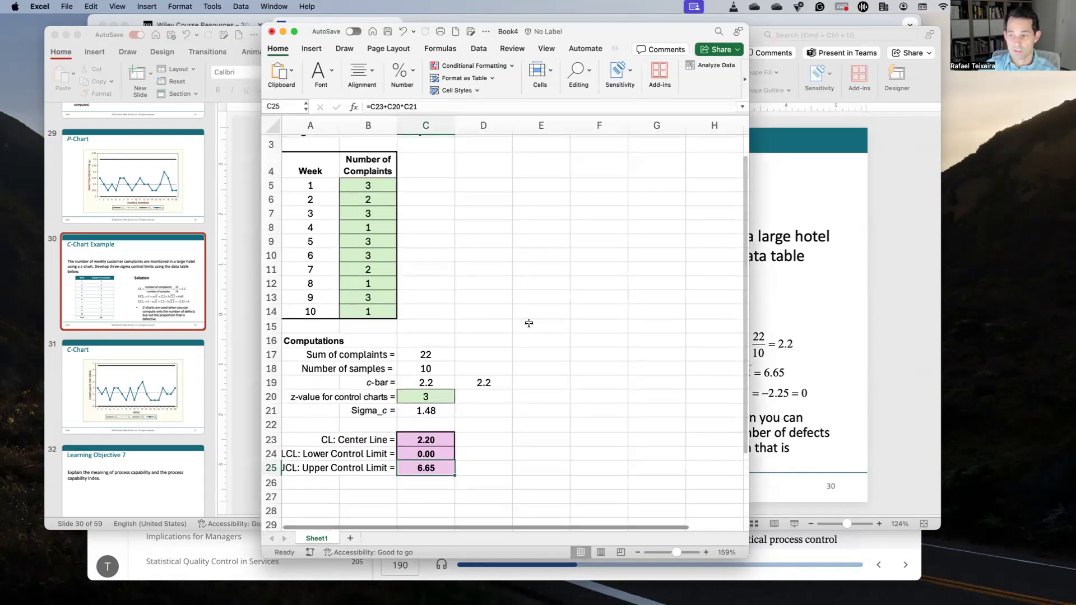
click(535, 174)
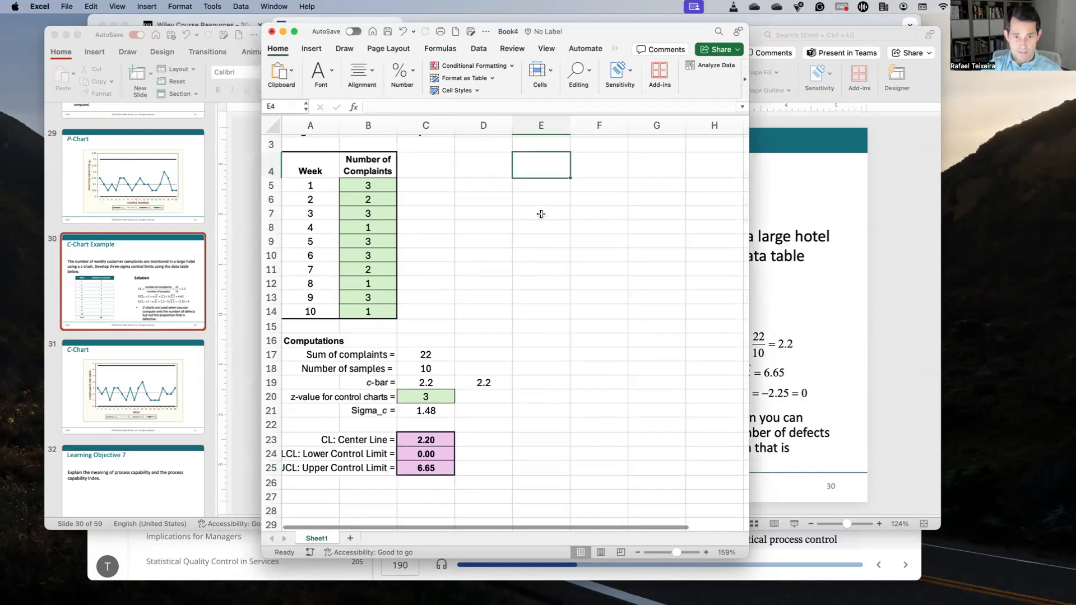
text(Number)
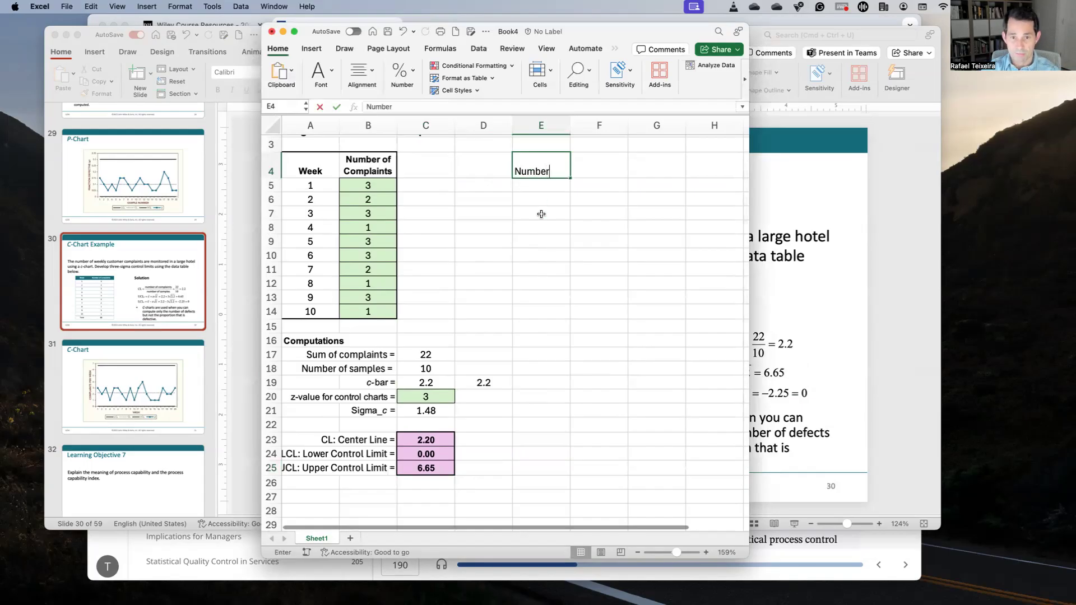
text( of com)
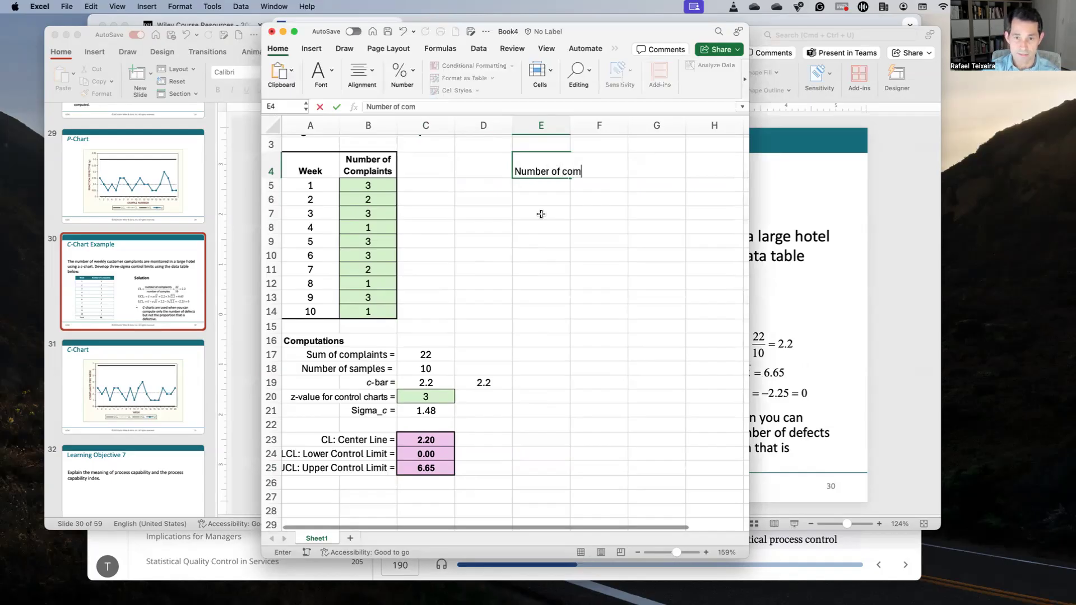
text(plaints)
key(Return)
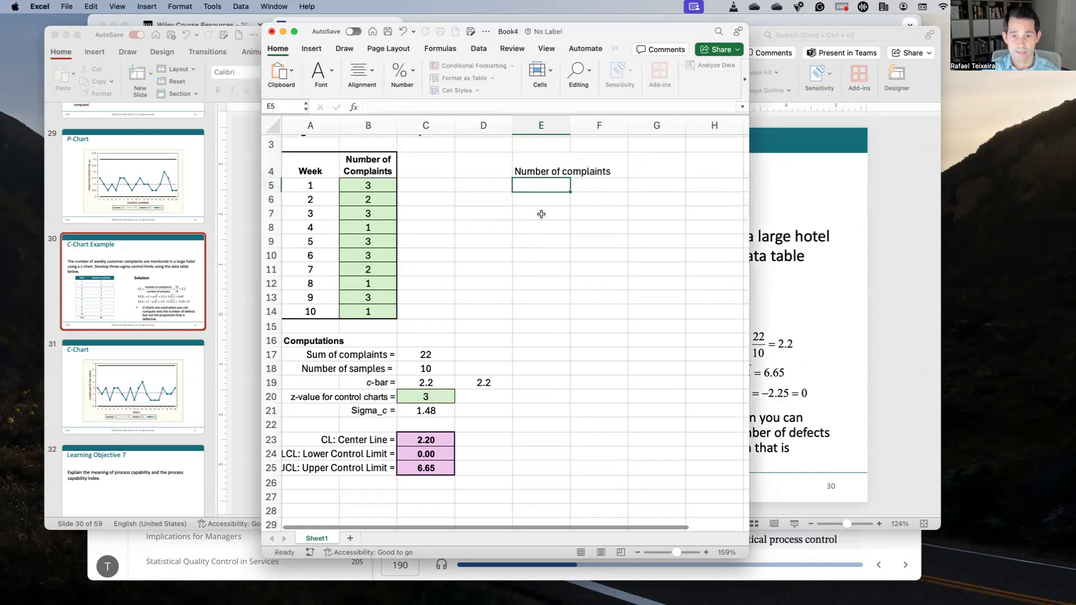
- Wrap the text of the heading in E4 and center it horizontally
key(Up)
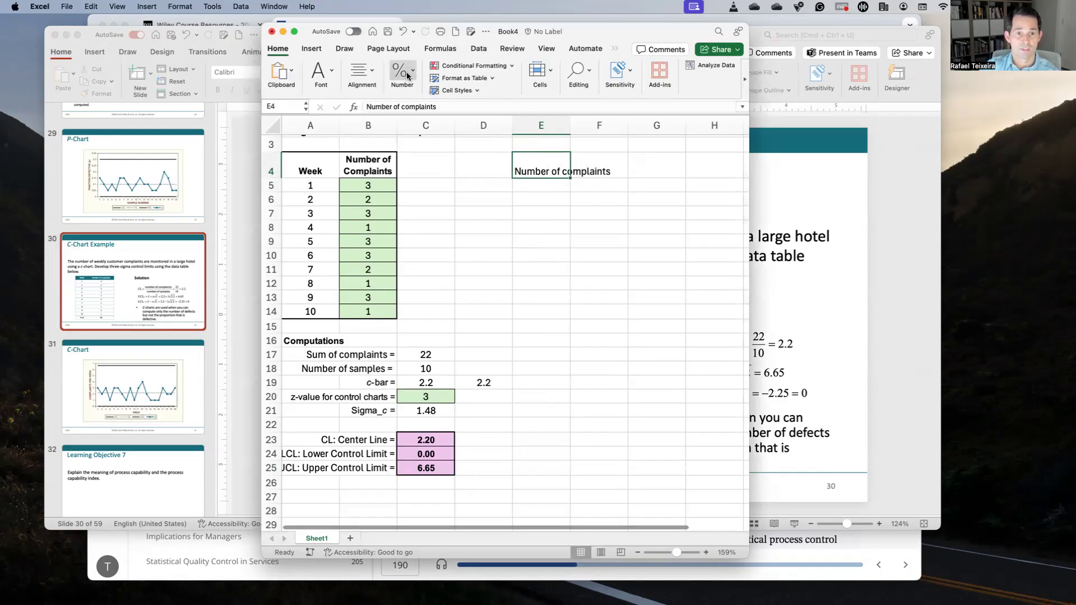
click(375, 71)
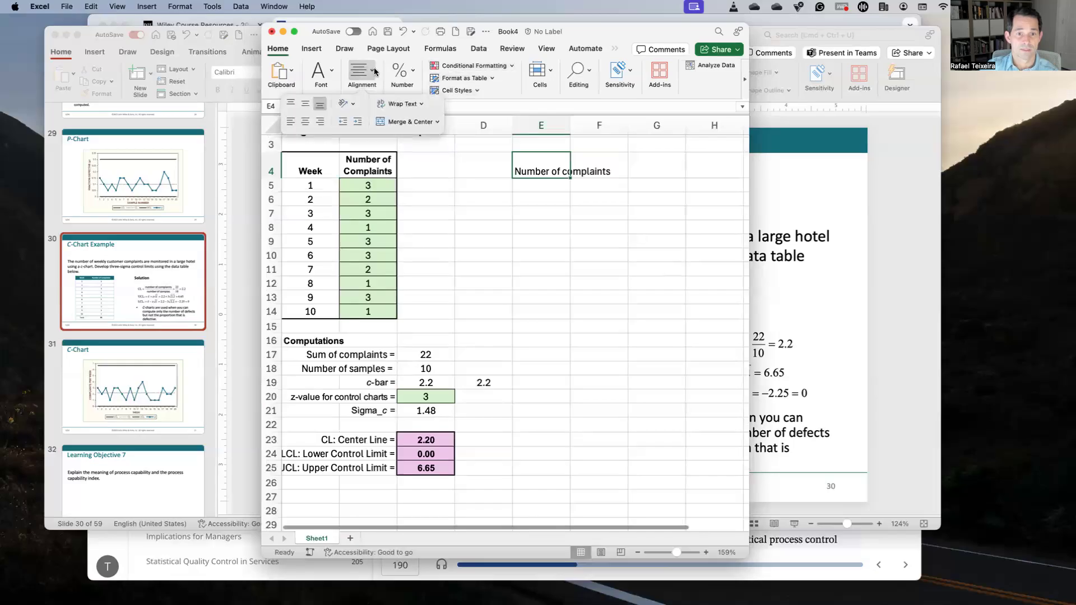
click(399, 104)
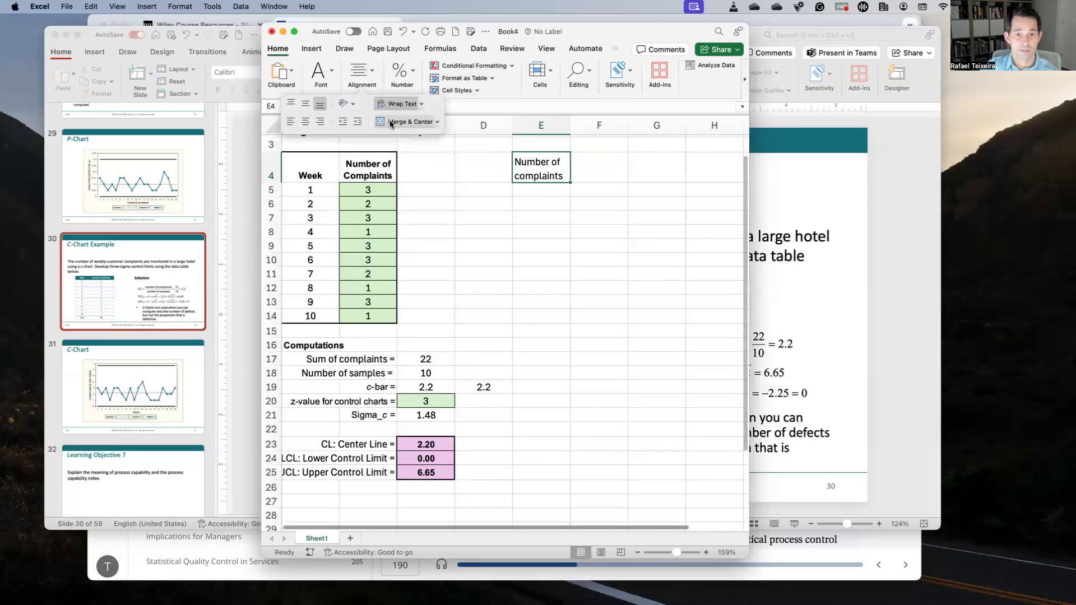
click(306, 122)
- Center the cells D5:F14 horizontally
drag(500, 187, 573, 312)
click(375, 70)
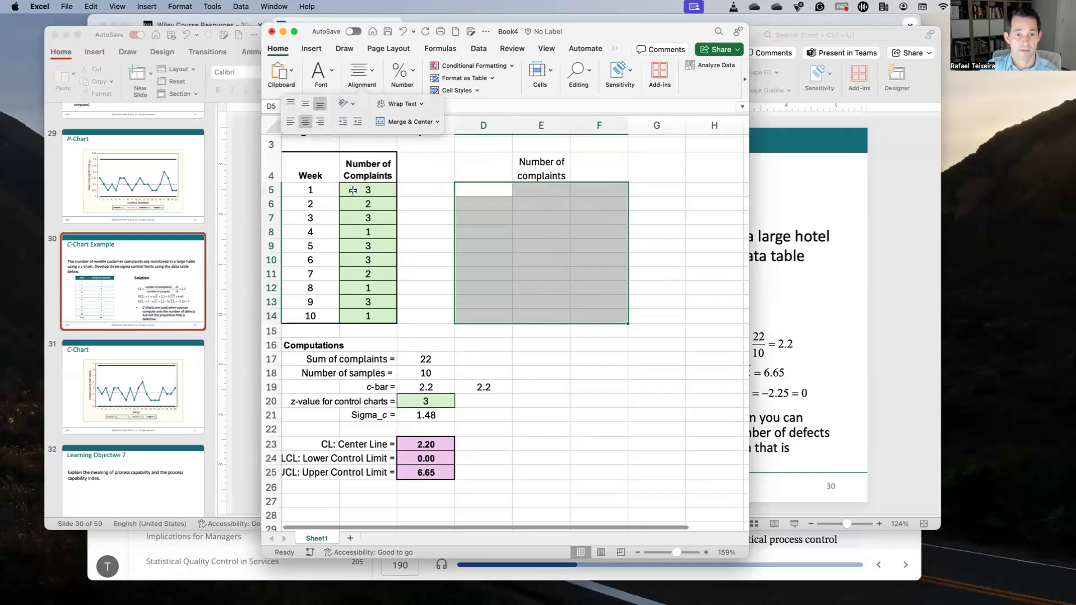
click(544, 218)
- Link E5 to the first complaint count with =B5 and fill the formula down to E14
click(552, 190)
text(=B5)
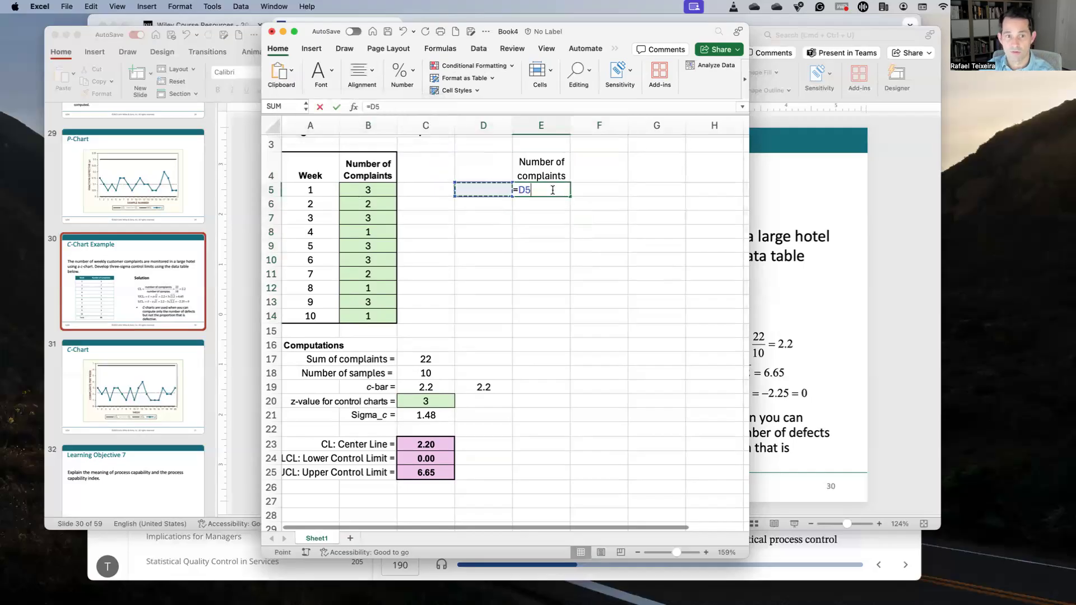
key(Return)
click(553, 191)
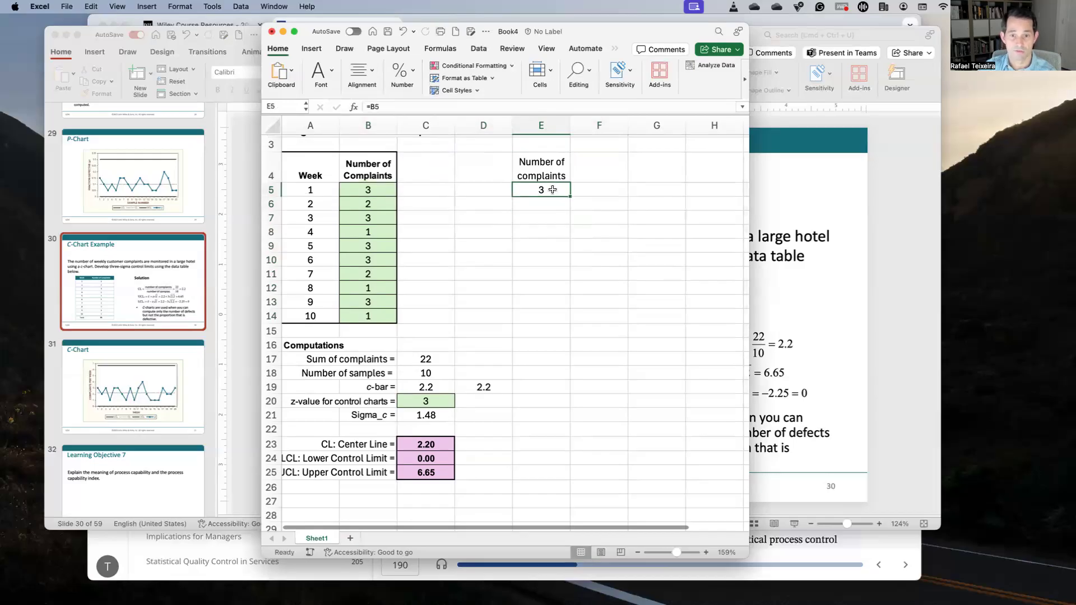
drag(570, 196, 565, 318)
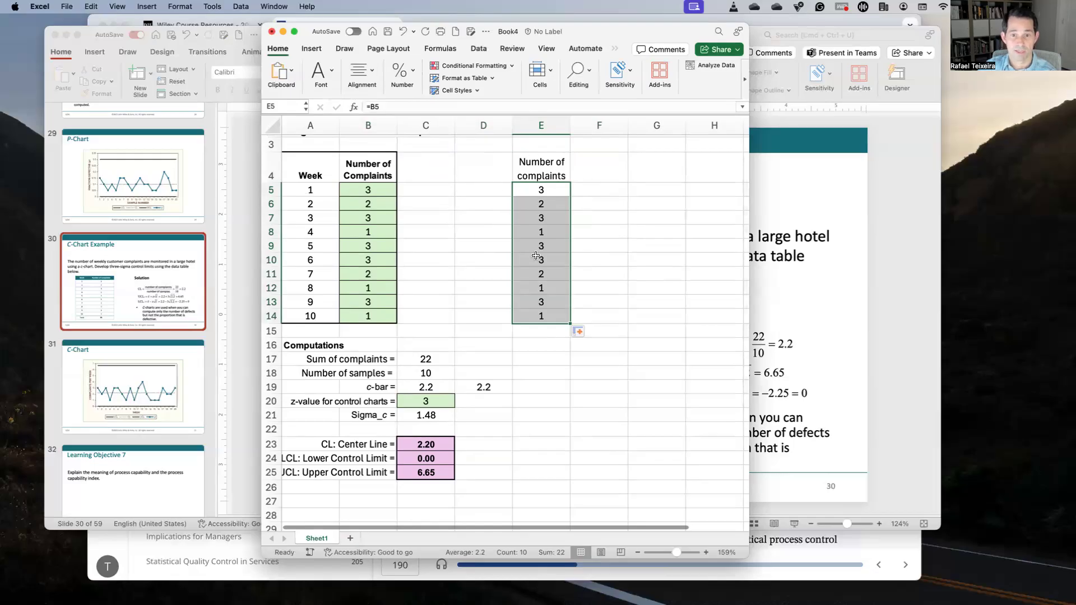
- Enter the headings "LCL" in D4 and "UCL" in F4, on either side of the complaints heading
click(494, 164)
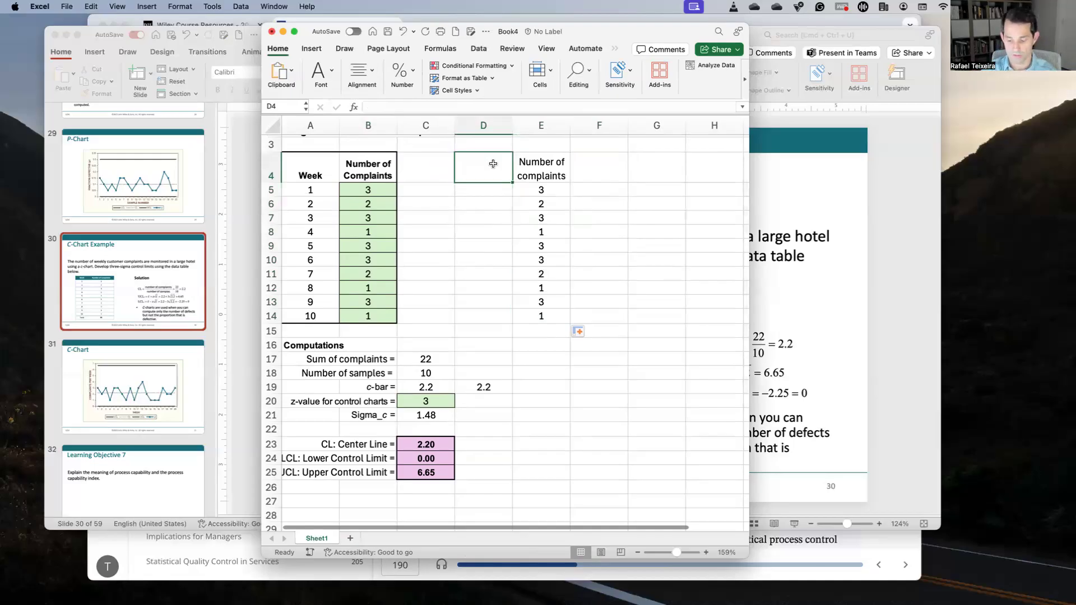
text(LCL)
key(Tab)
key(Tab)
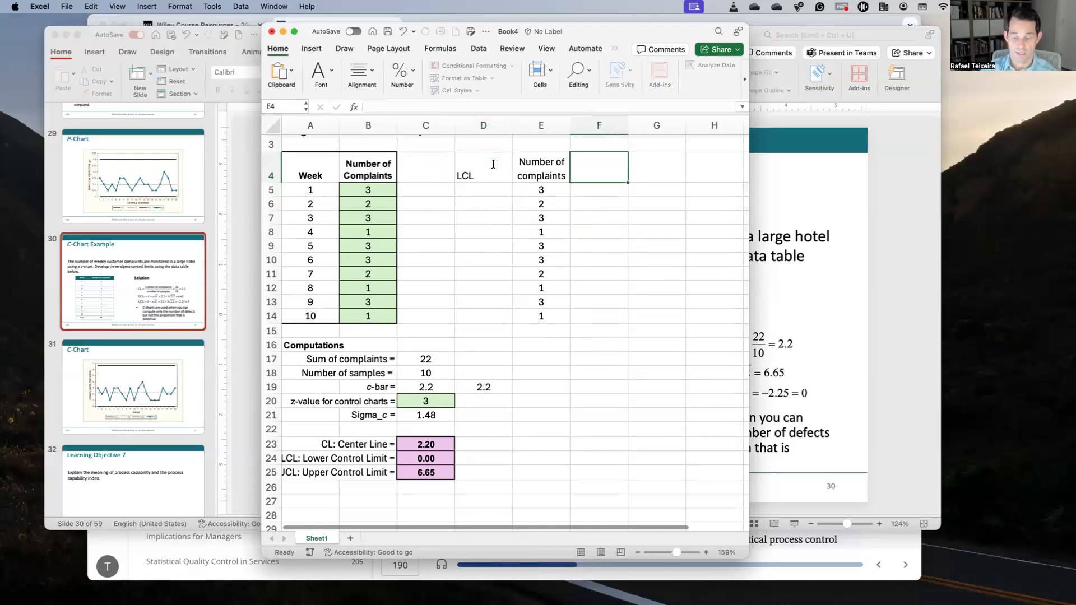
text(UCL)
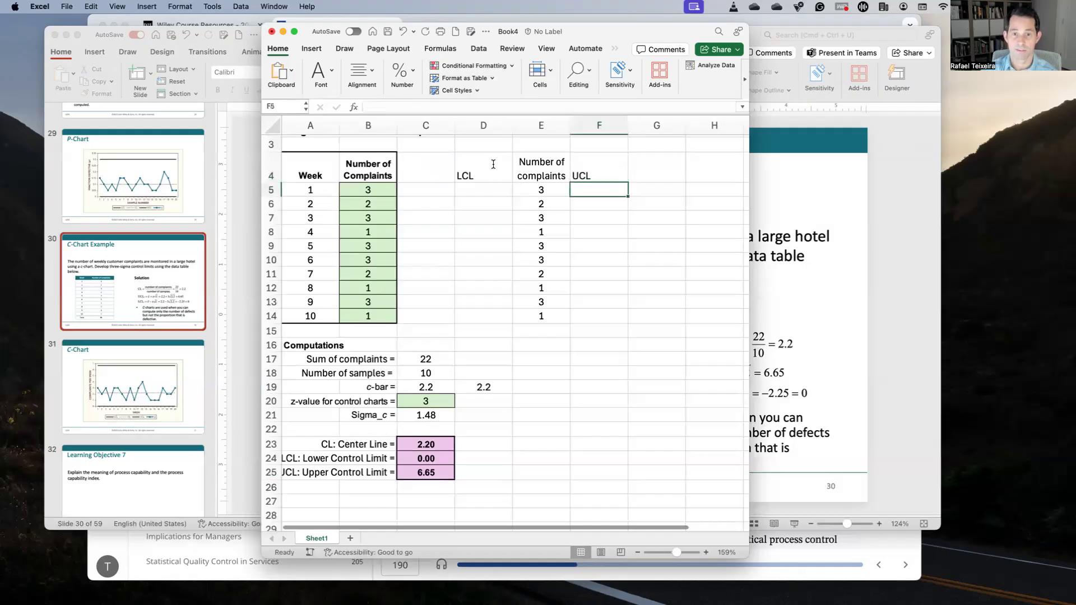
- Center the three headings in D4:F4 both vertically and horizontally
key(shift+Left)
key(shift+Left)
click(363, 73)
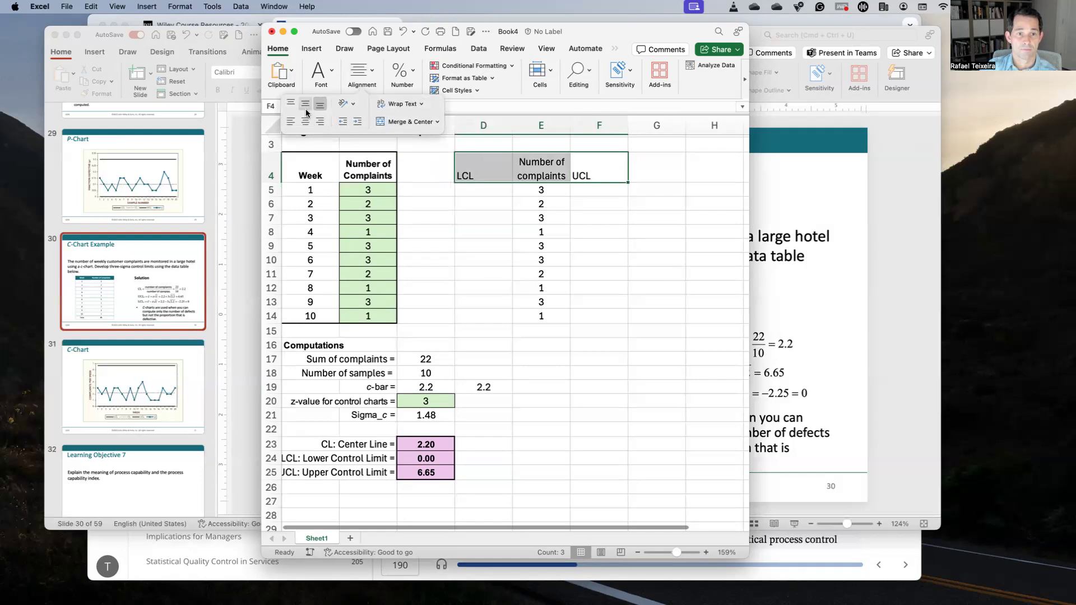
click(305, 103)
click(305, 122)
click(518, 229)
- Enter 0 in D5 as the lower control limit and fill it down to D14
click(499, 192)
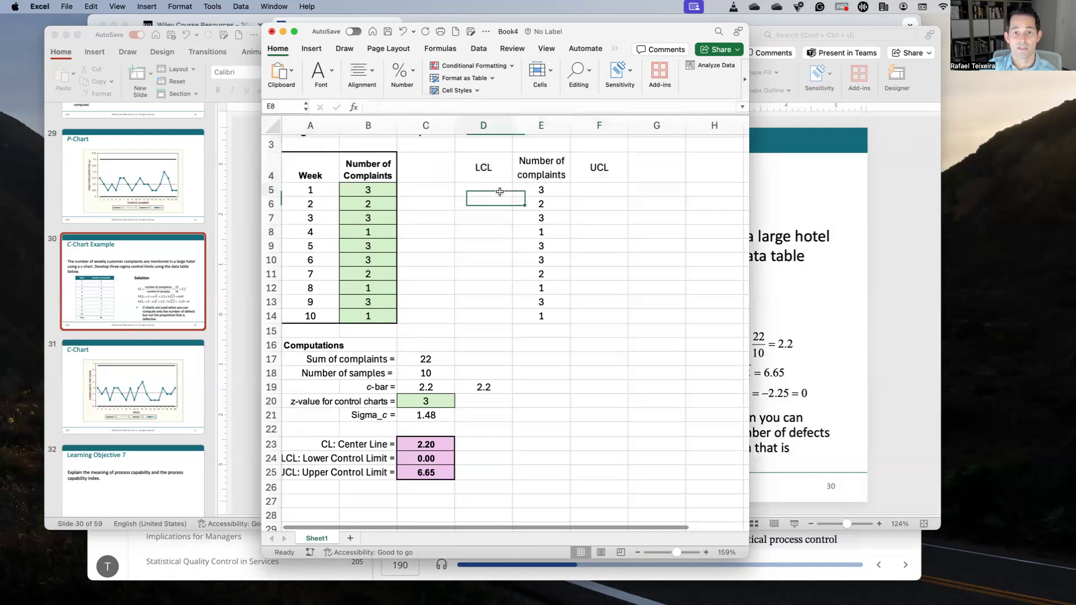
text(0)
key(Return)
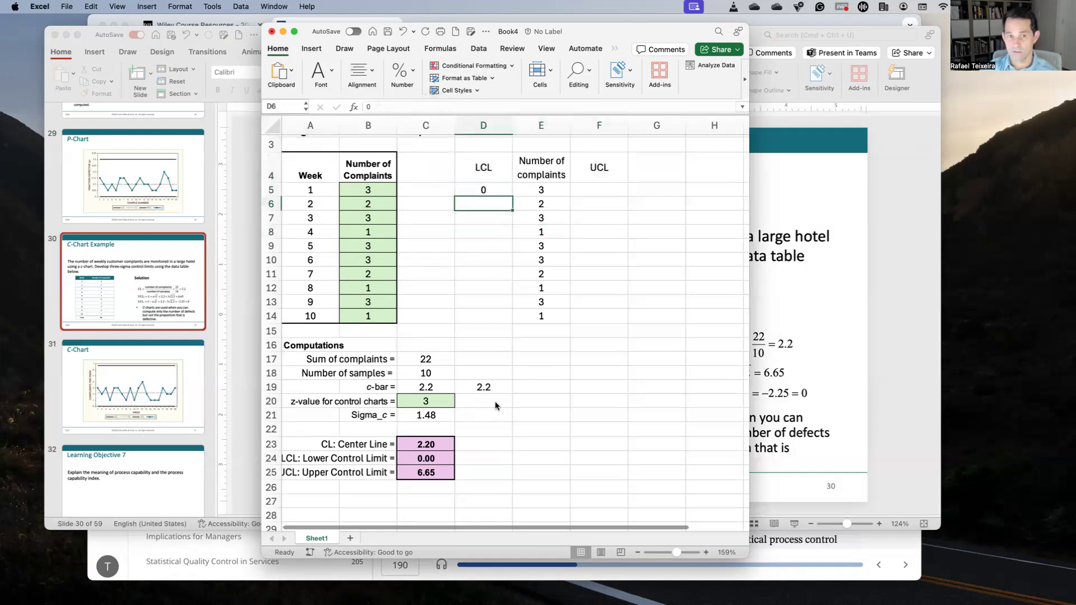
click(505, 189)
double_click(512, 197)
- Enter 6.65 in F5 as the upper control limit and fill it down to F14
click(592, 193)
text(6.65)
key(Return)
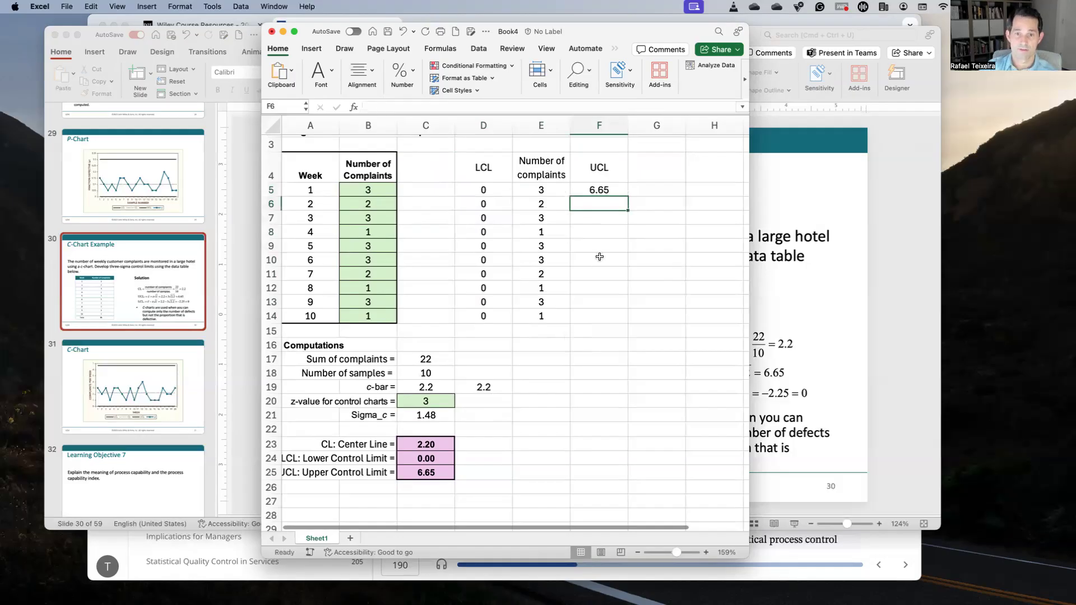
drag(620, 199, 628, 203)
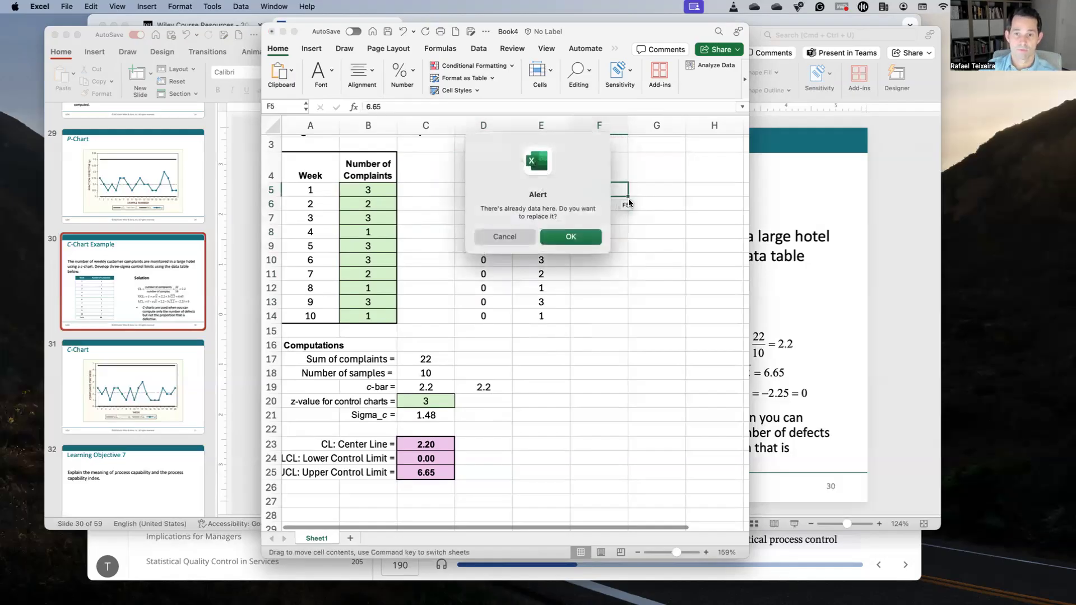
click(527, 241)
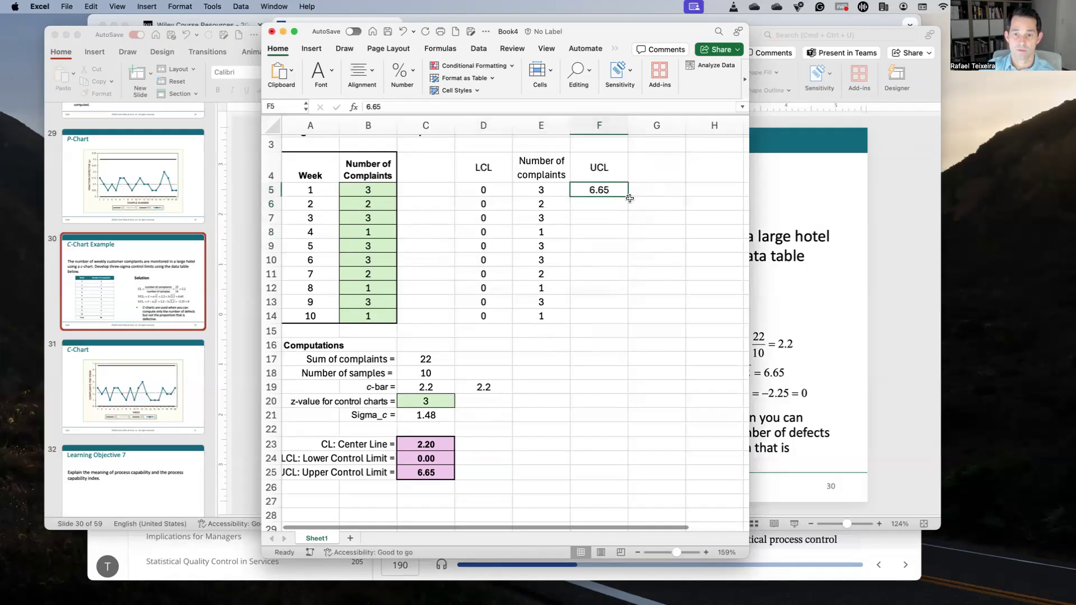
double_click(630, 198)
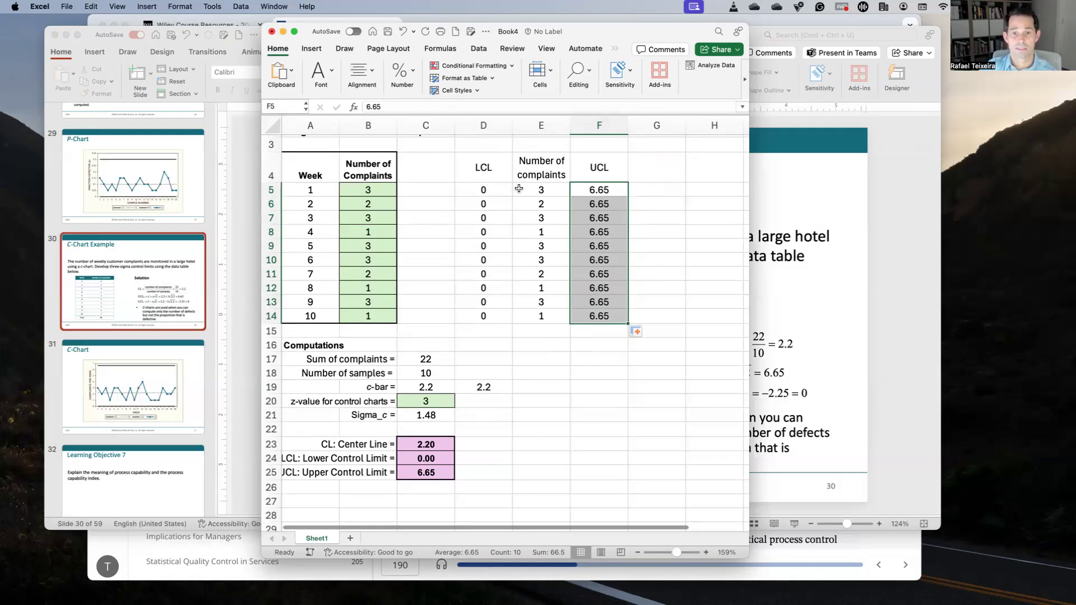
- Insert a recommended Line chart from the LCL, complaints and UCL data in D4:F14
drag(497, 174, 599, 317)
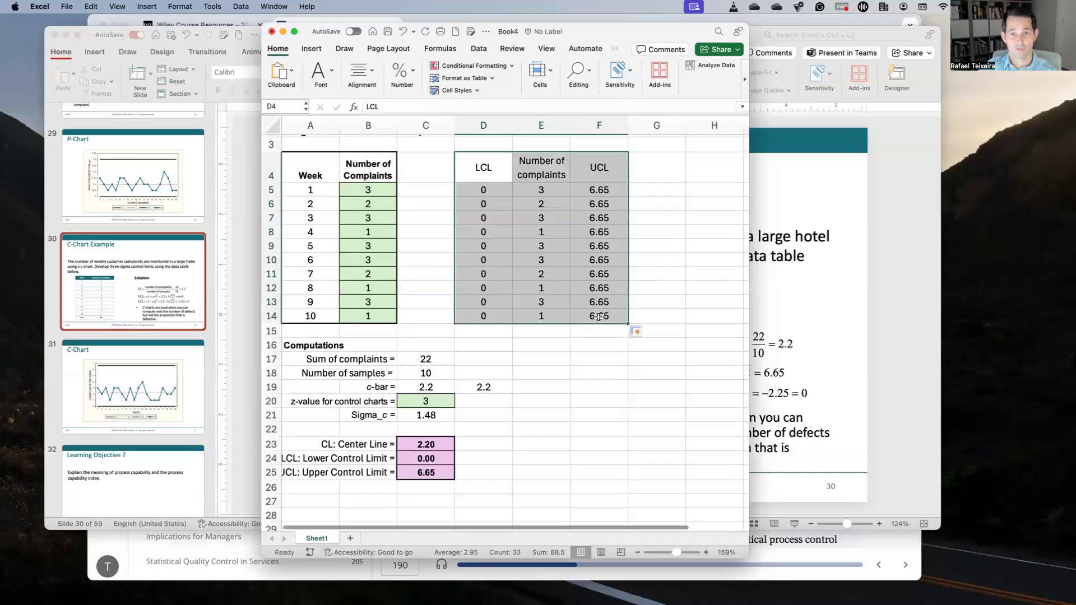
click(313, 50)
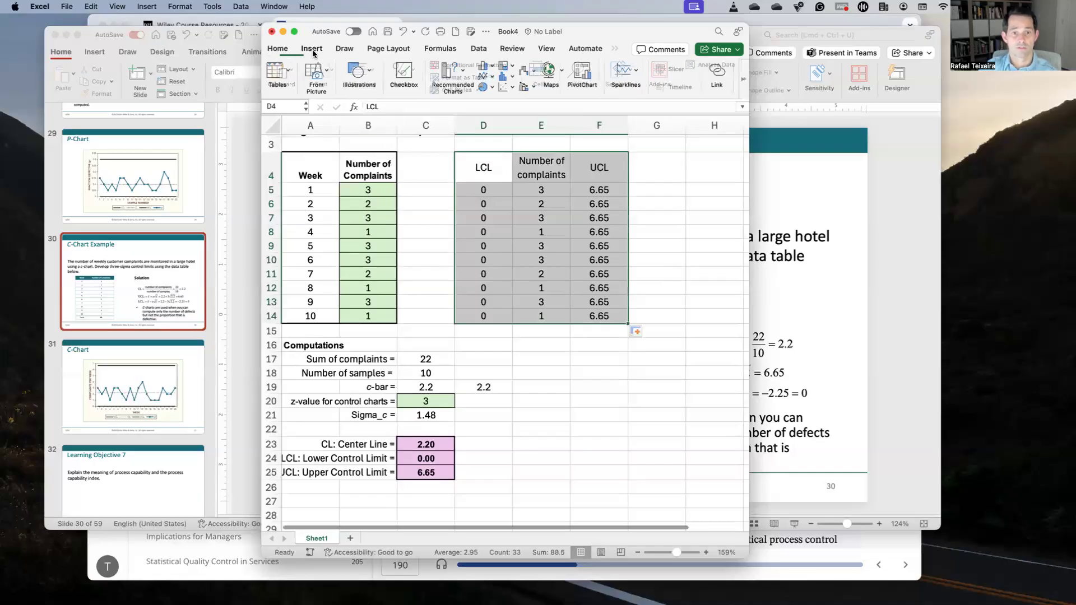
click(464, 70)
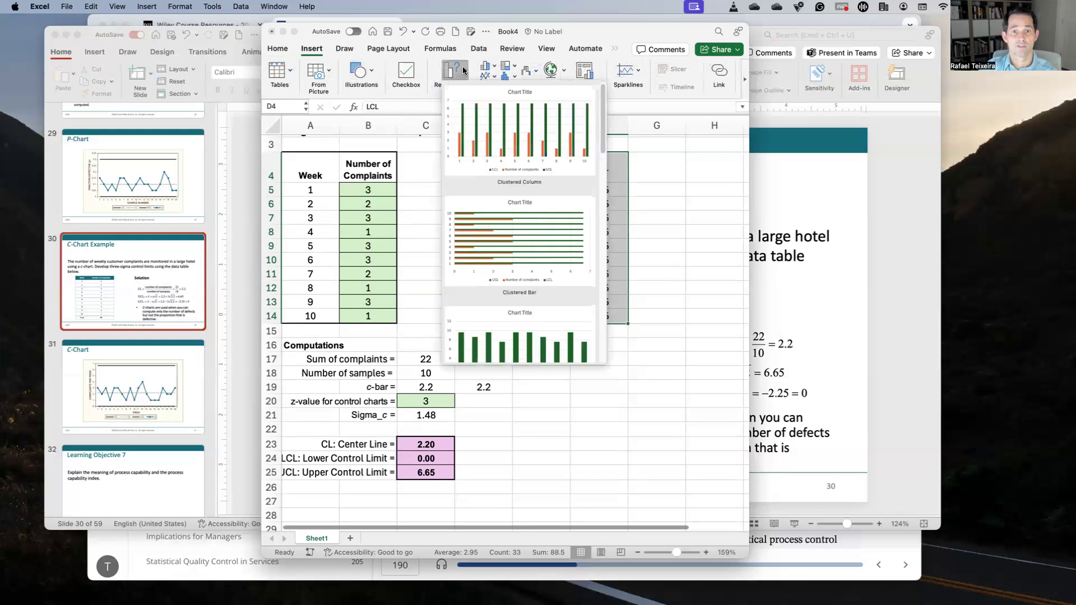
scroll(502, 202, down, 2)
scroll(502, 201, down, 4)
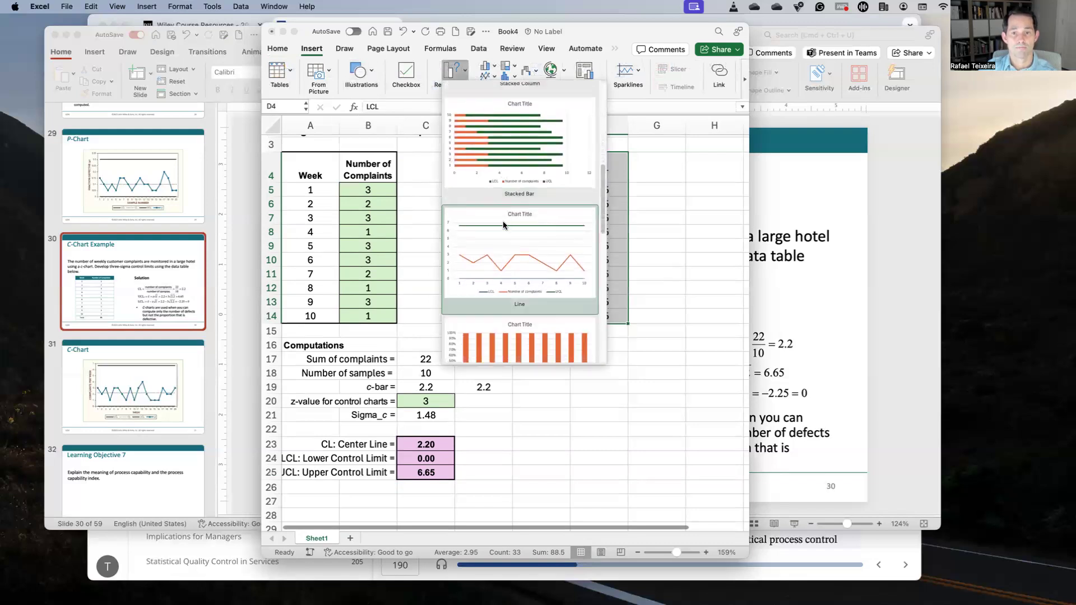
click(503, 222)
- Move the chart below the new table, starting around E16, and enlarge the workbook window to fit it
drag(597, 237, 696, 352)
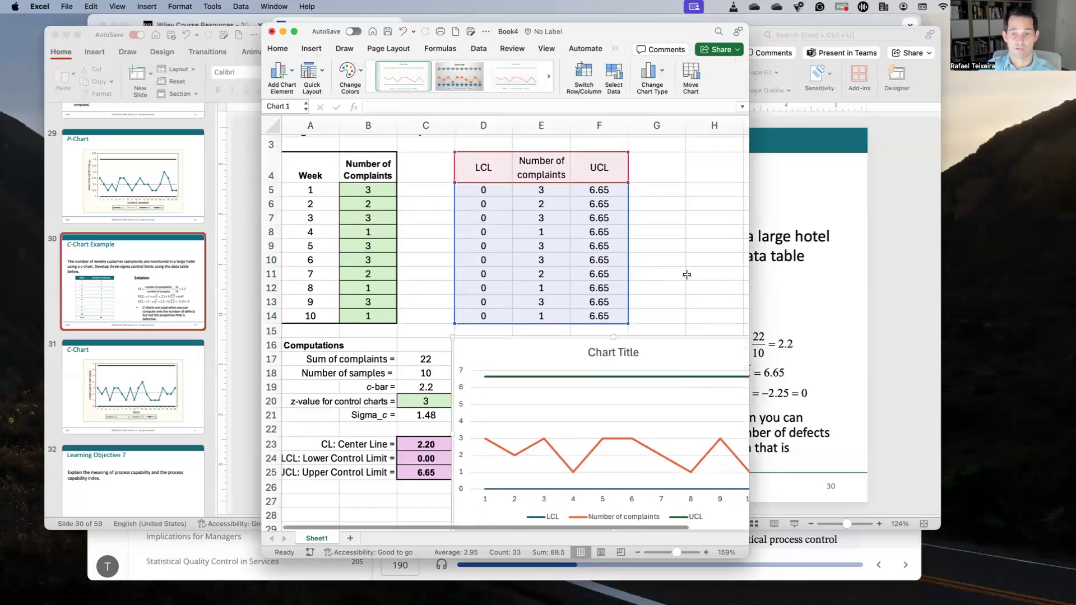
scroll(687, 275, down, 3)
drag(752, 546, 897, 538)
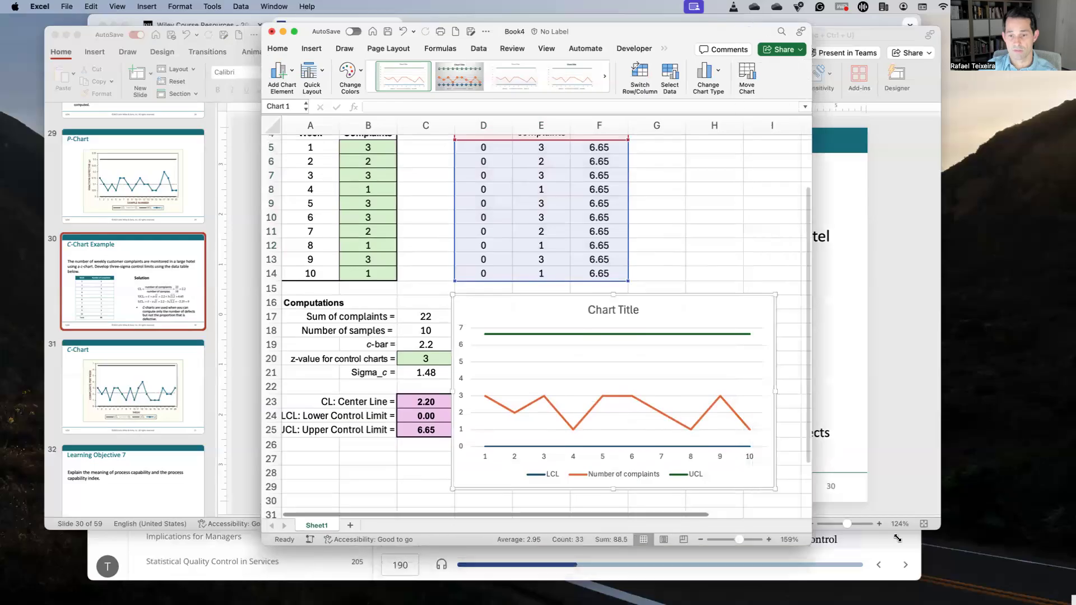
drag(718, 314, 805, 295)
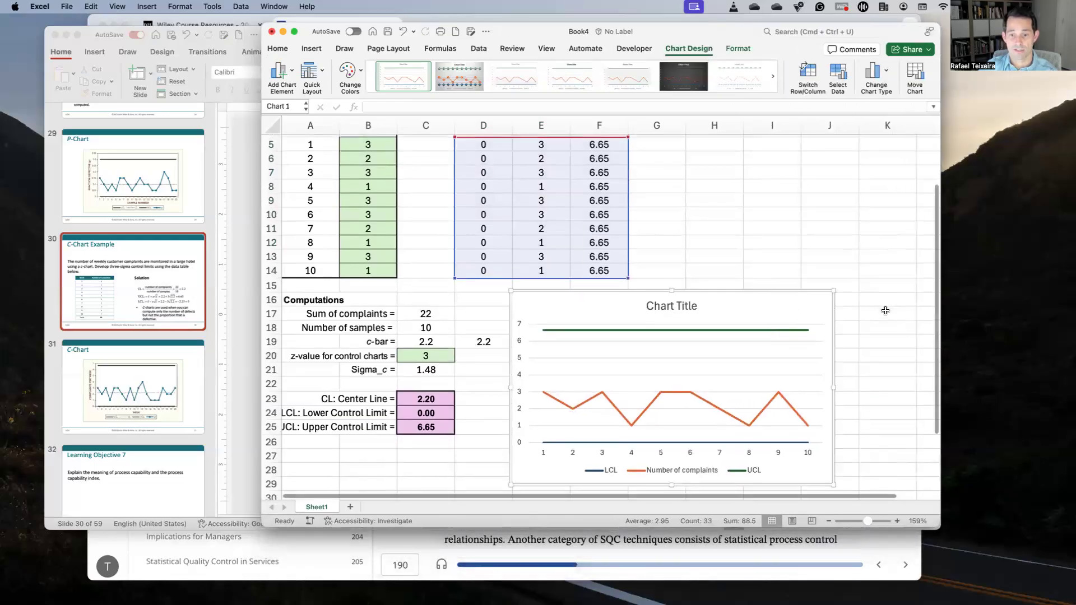
drag(936, 527, 943, 551)
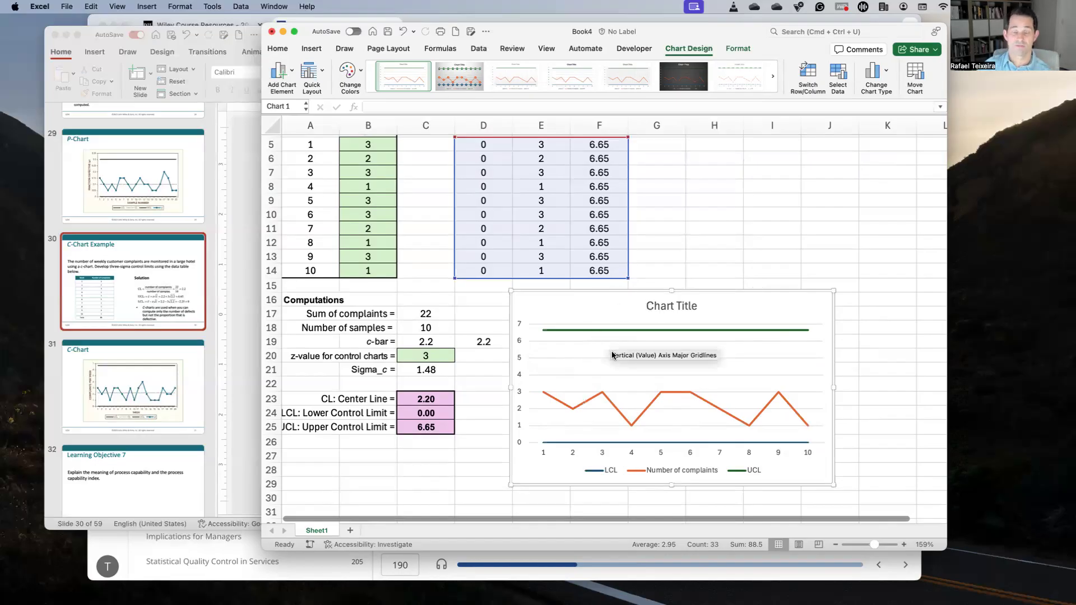
- Change the chart title to "c-chart" and close the formatting pane
double_click(661, 305)
triple_click(662, 305)
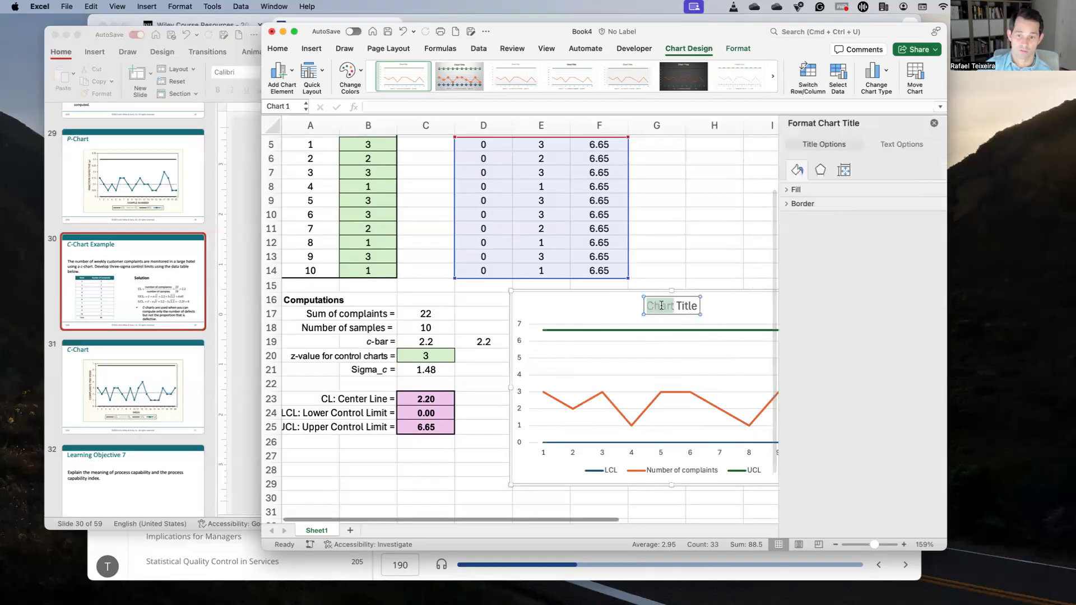
text(C)
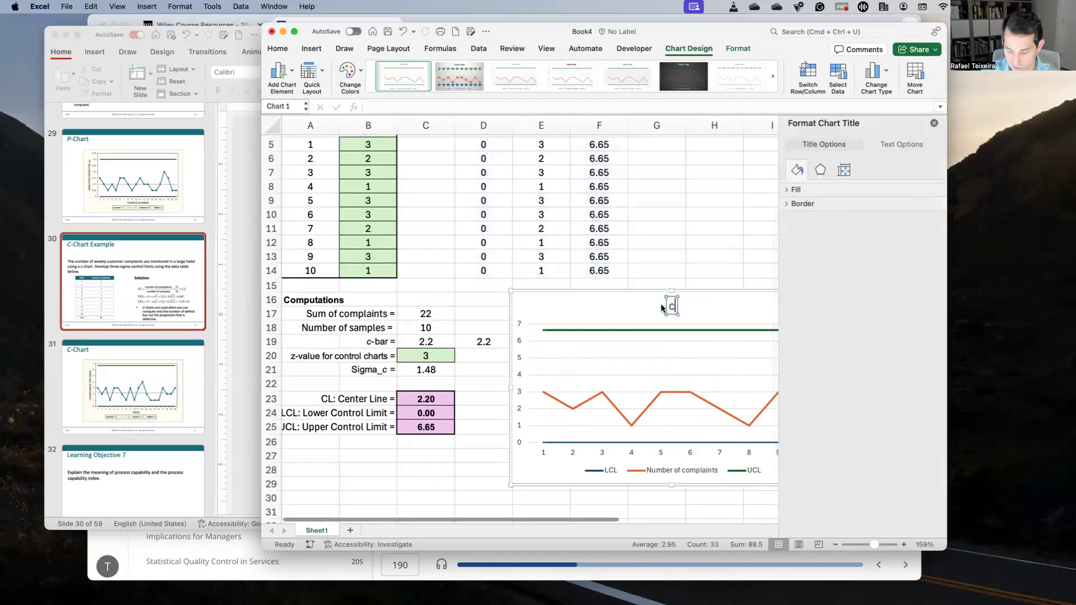
text(-chart)
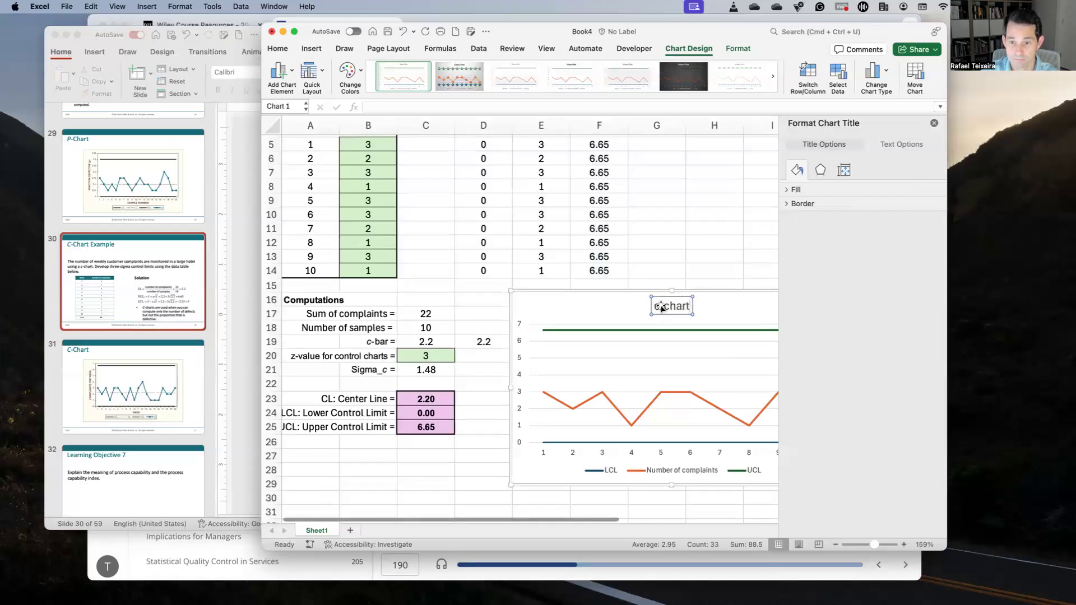
key(Escape)
drag(681, 275, 692, 274)
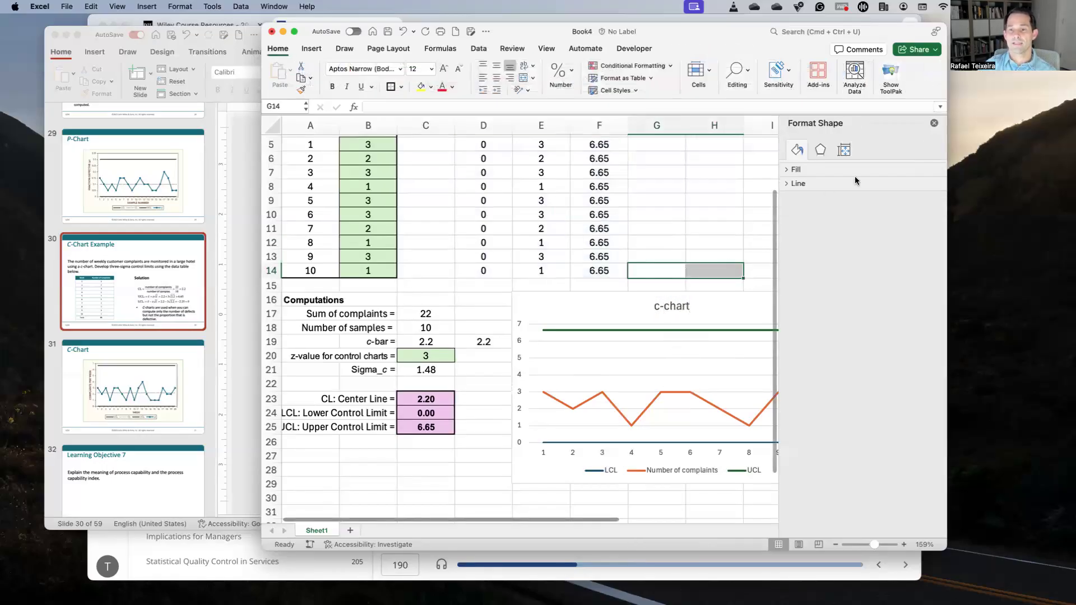
click(933, 123)
click(779, 231)
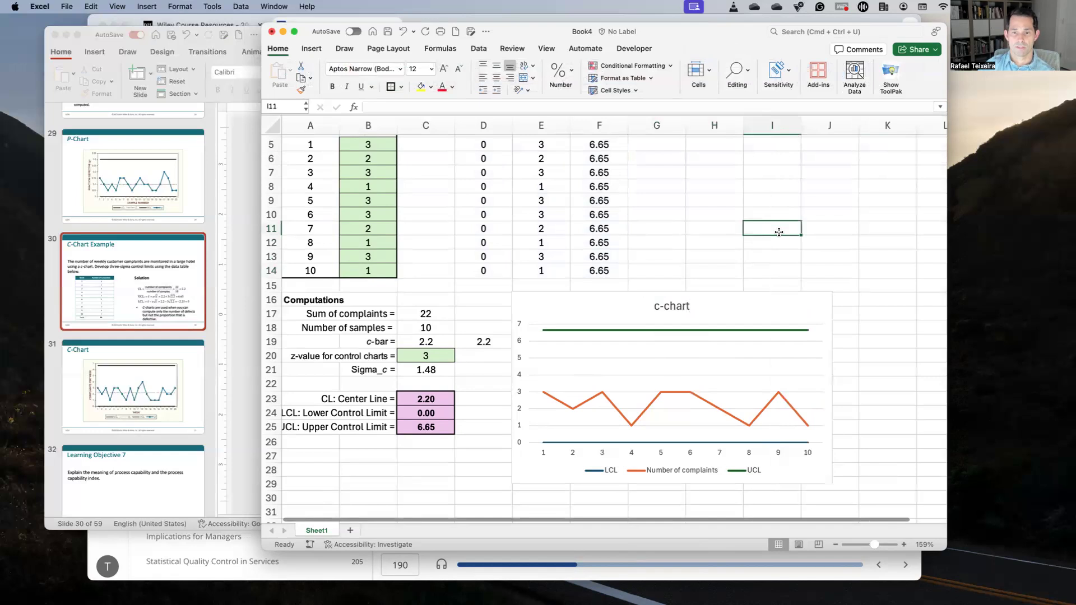